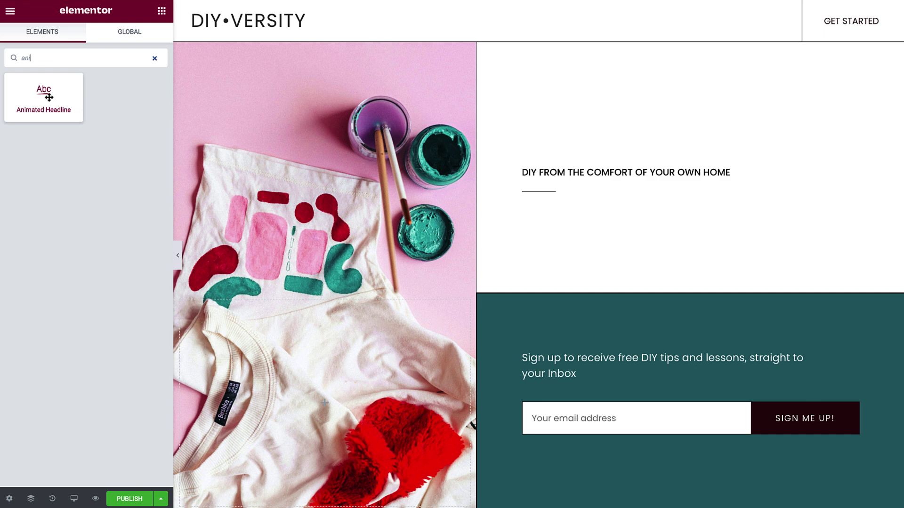
left_click_drag(49, 97, 551, 212)
left_click(150, 127)
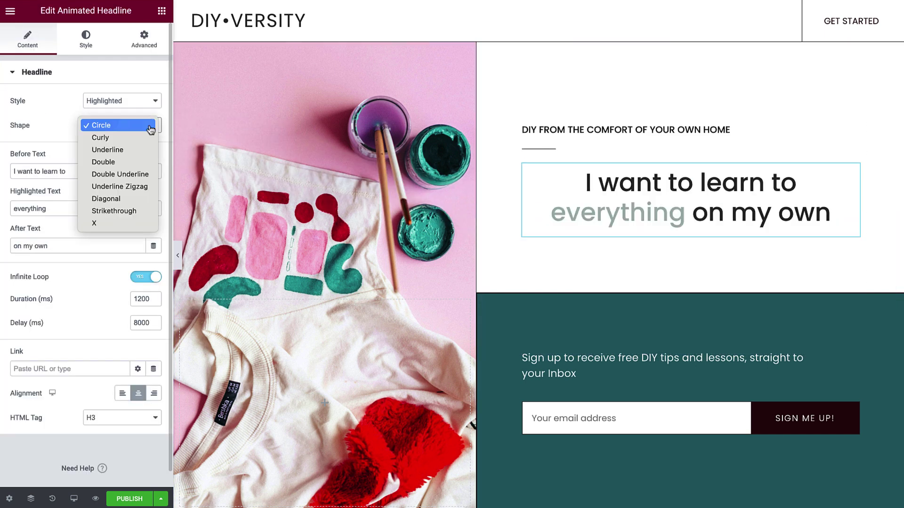
left_click(148, 139)
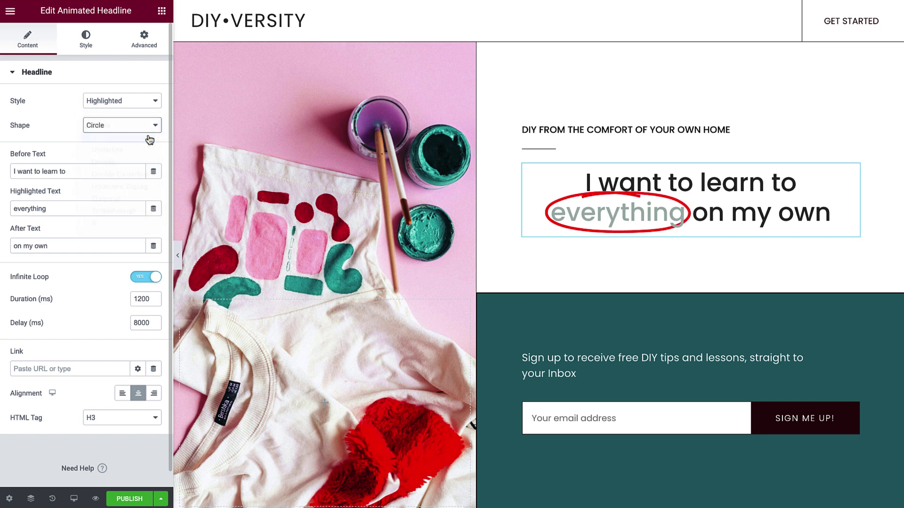
left_click(150, 127)
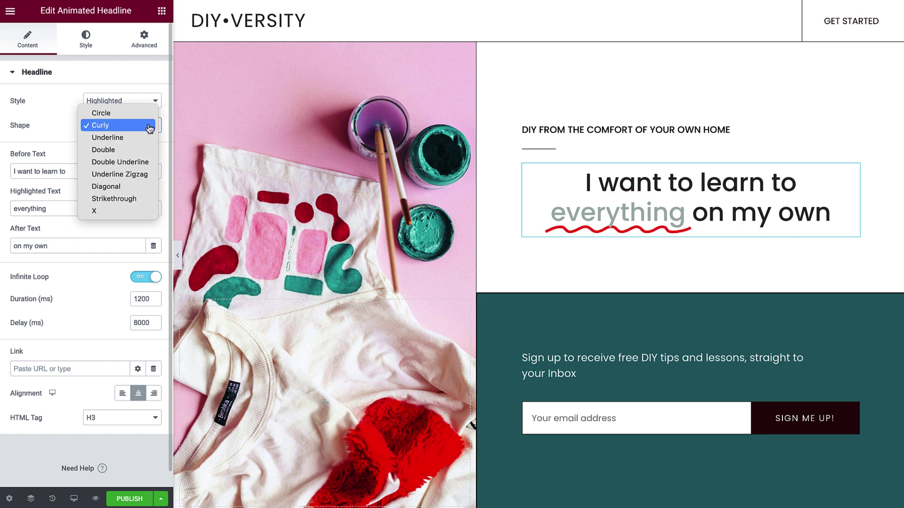
left_click(150, 137)
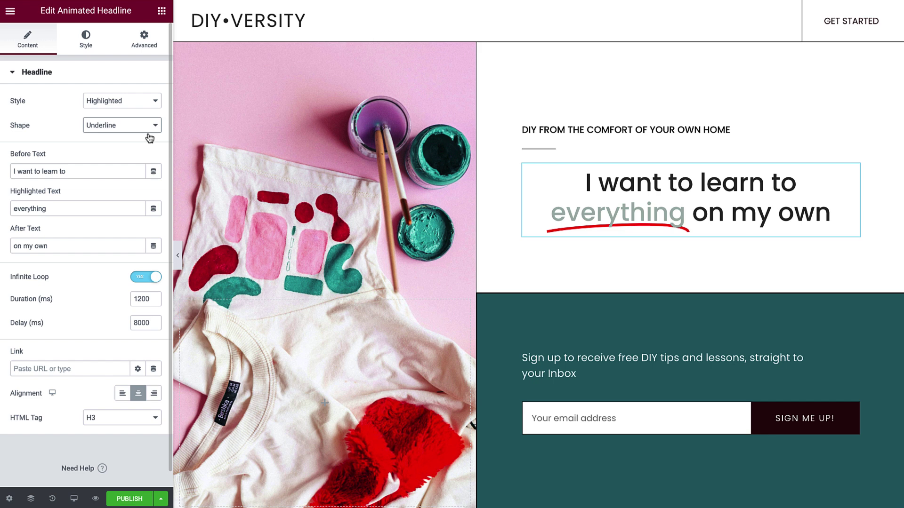
left_click(149, 126)
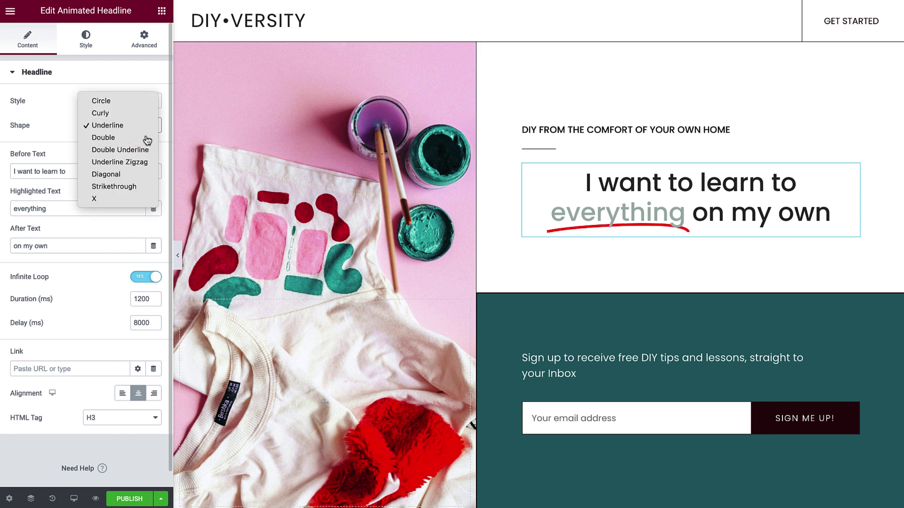
left_click(147, 138)
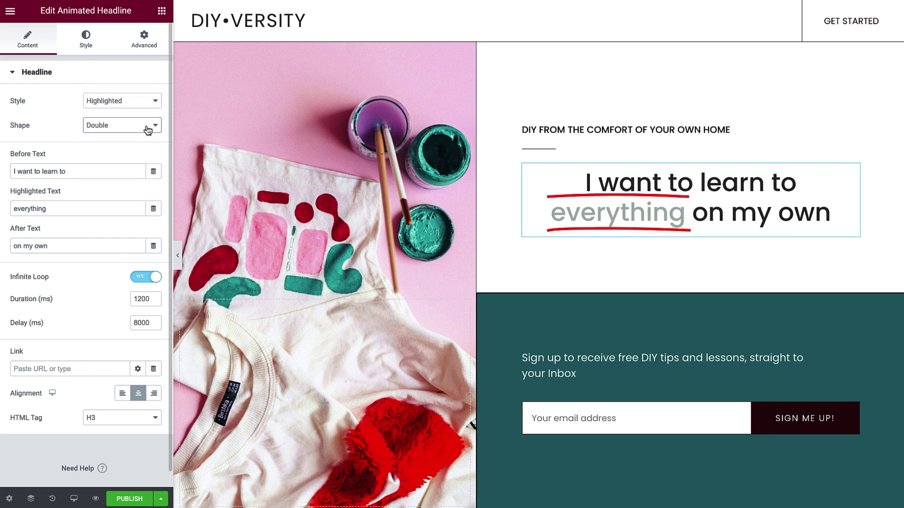
left_click(148, 127)
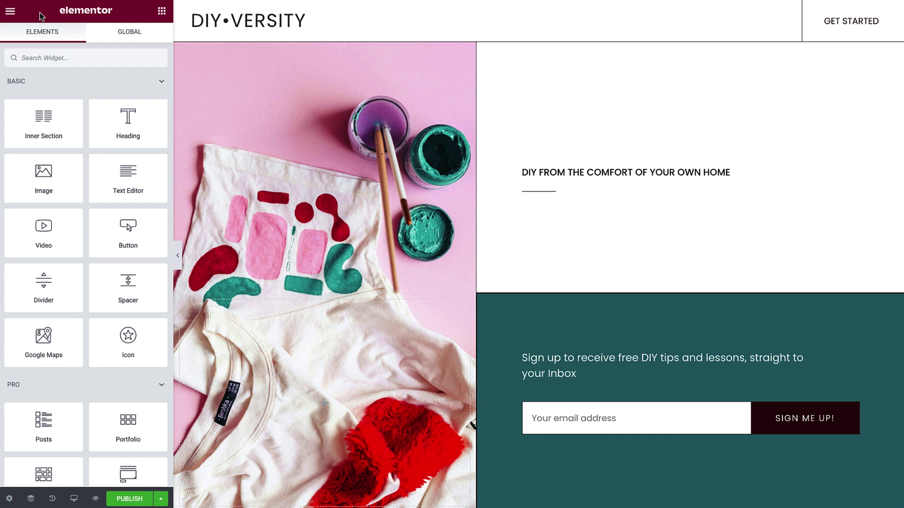
Step: Search widgets for 'ani' and place an Animated Headline under the DIY tagline in the right column
left_click(123, 58)
type("ani")
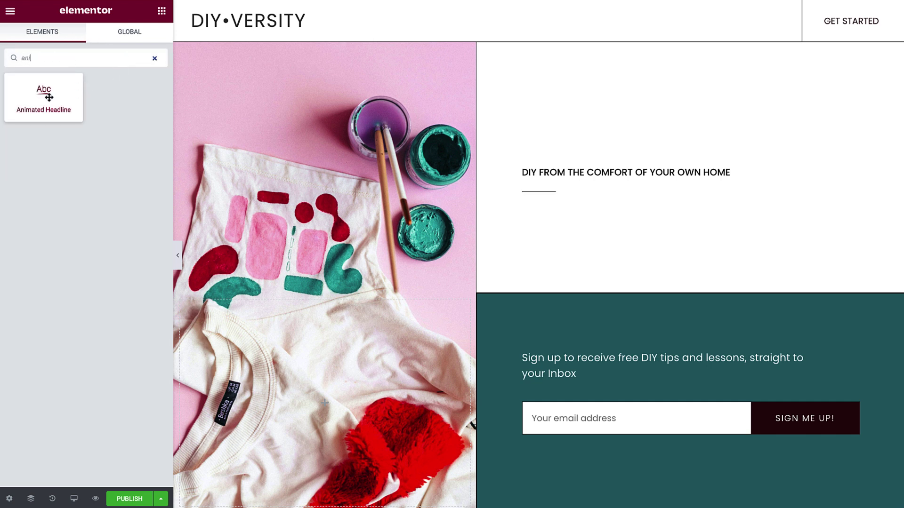
left_click_drag(45, 94, 550, 209)
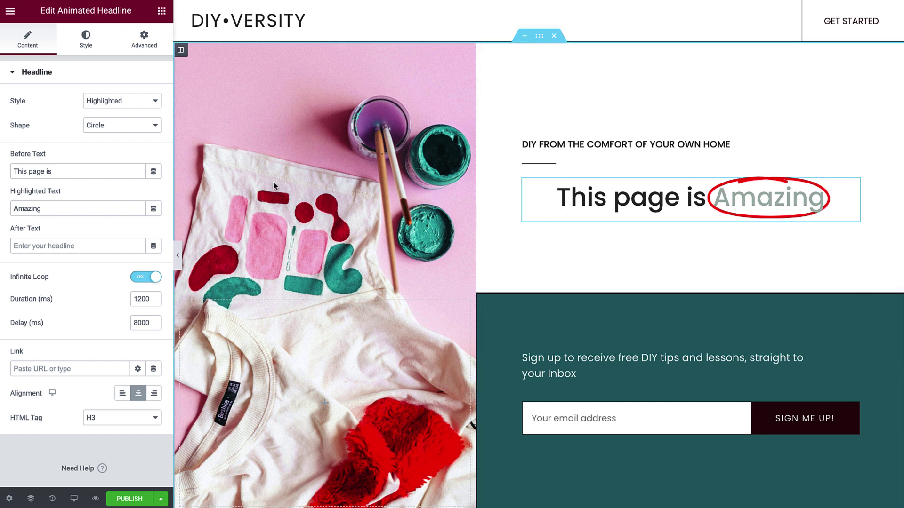
Step: Set Before, Highlighted and After Text to 'I want to learn to', 'everything', 'on my own'
left_click(140, 173)
key("ctrl+a")
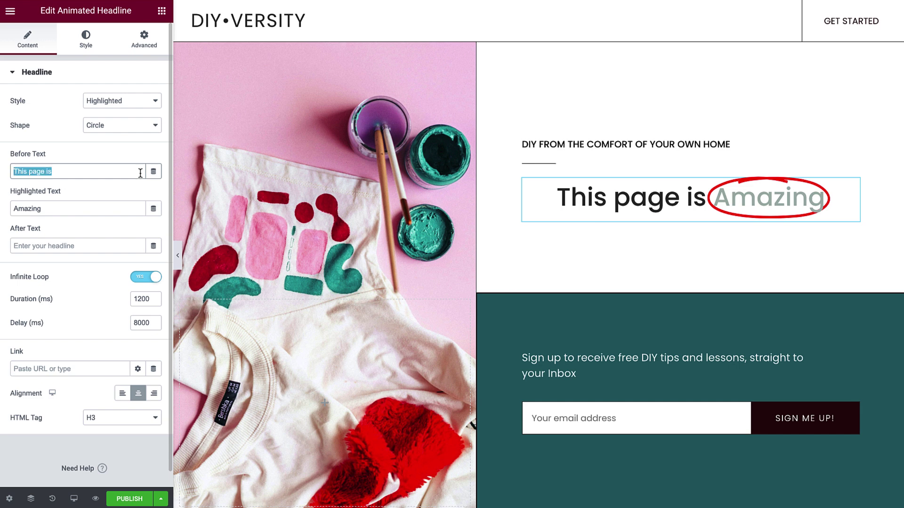
type("I want t")
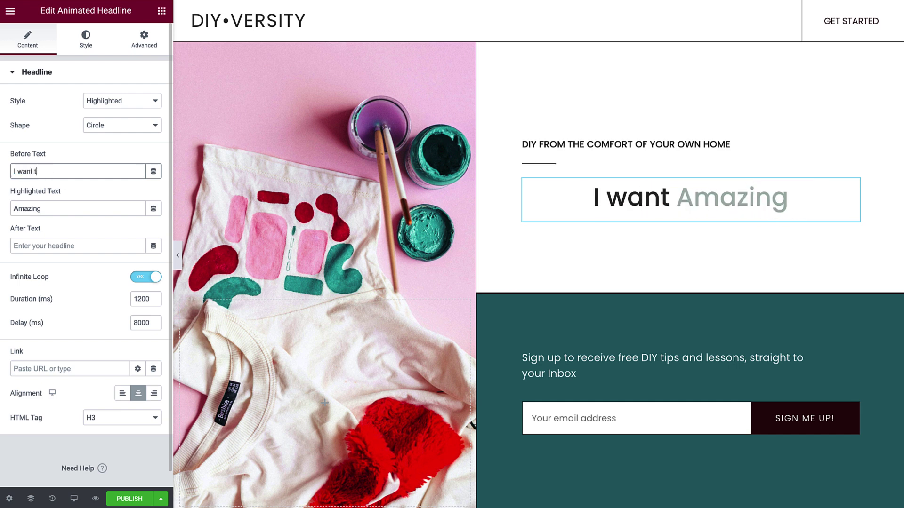
type("o learn to")
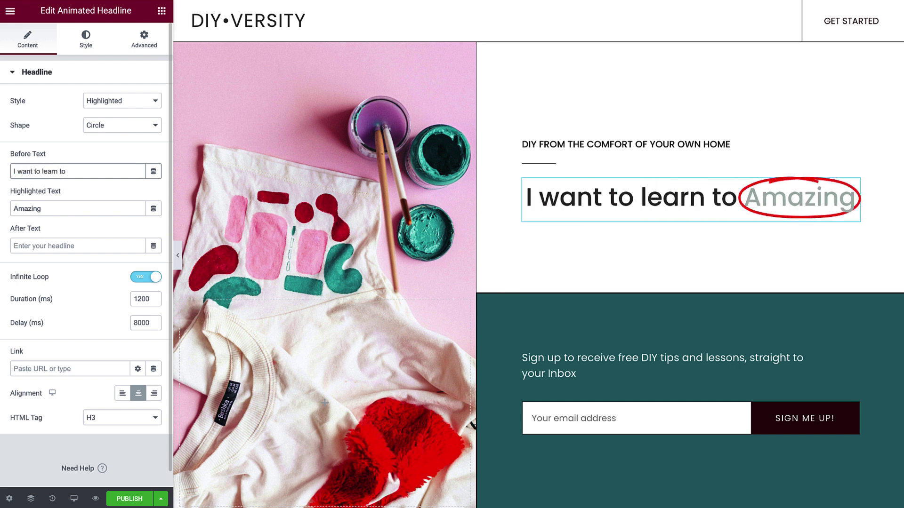
left_click(133, 208)
key("ctrl+a")
type("everything")
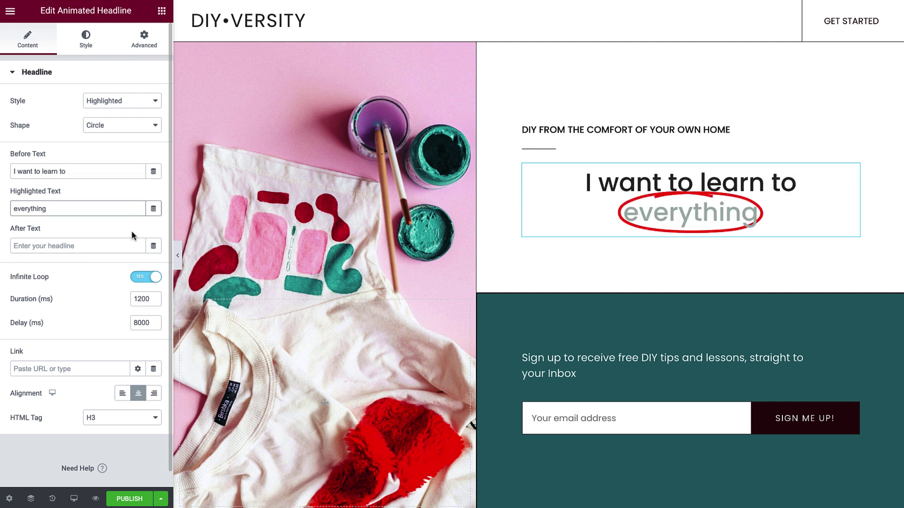
left_click(131, 246)
type("on my own")
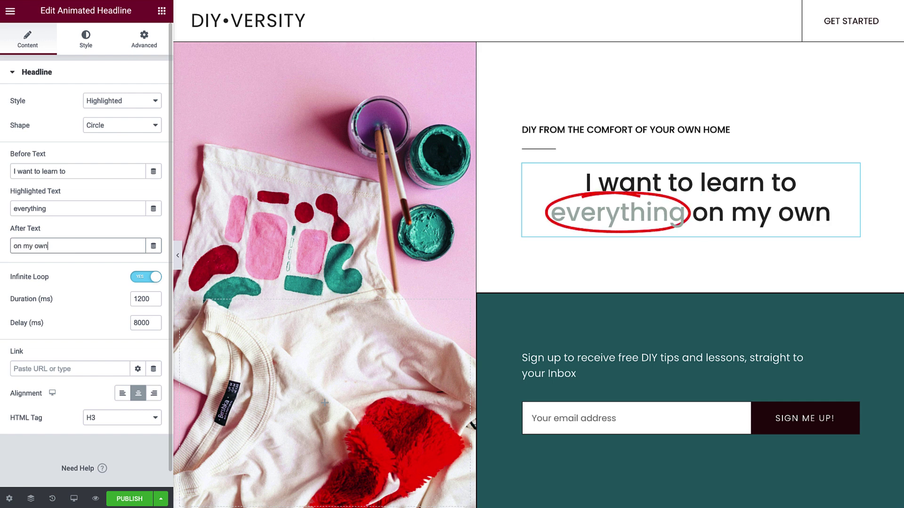
left_click(153, 246)
left_click(153, 249)
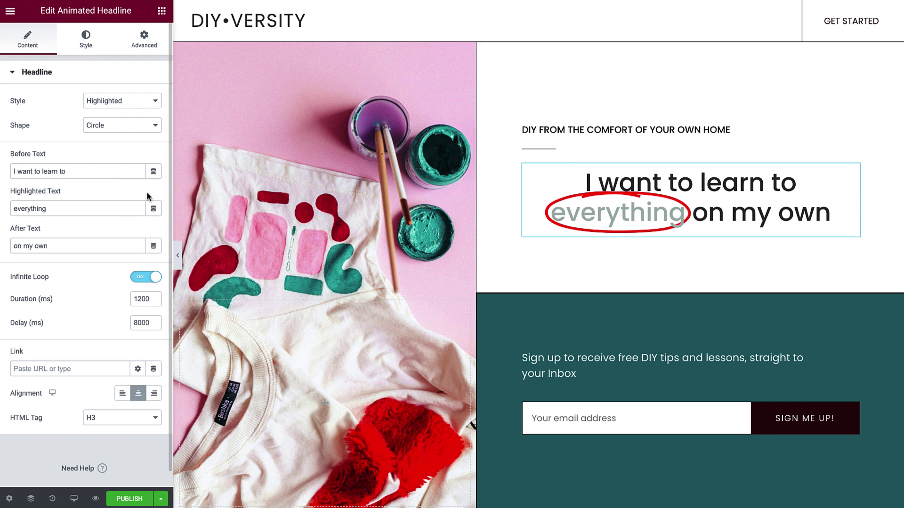
left_click(153, 104)
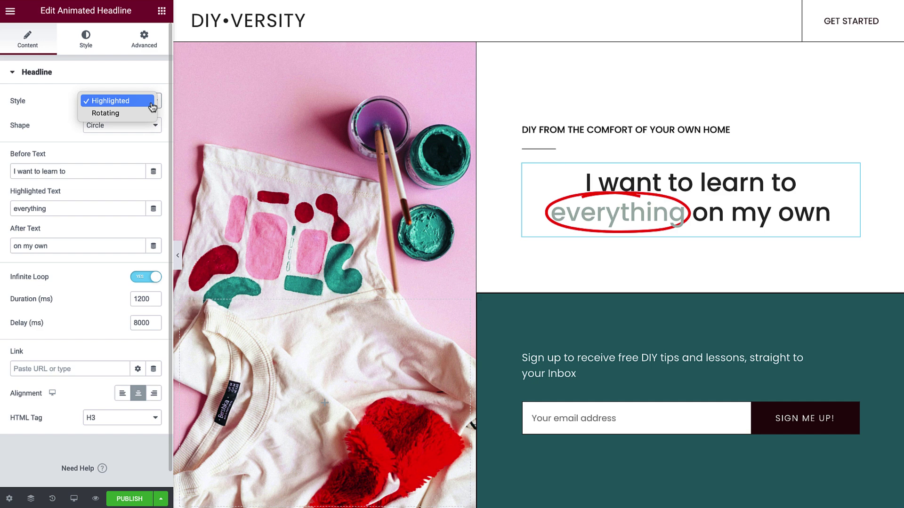
Step: Preview the curly, straight, double-line and double-underline highlight shapes on 'everything'
left_click(153, 105)
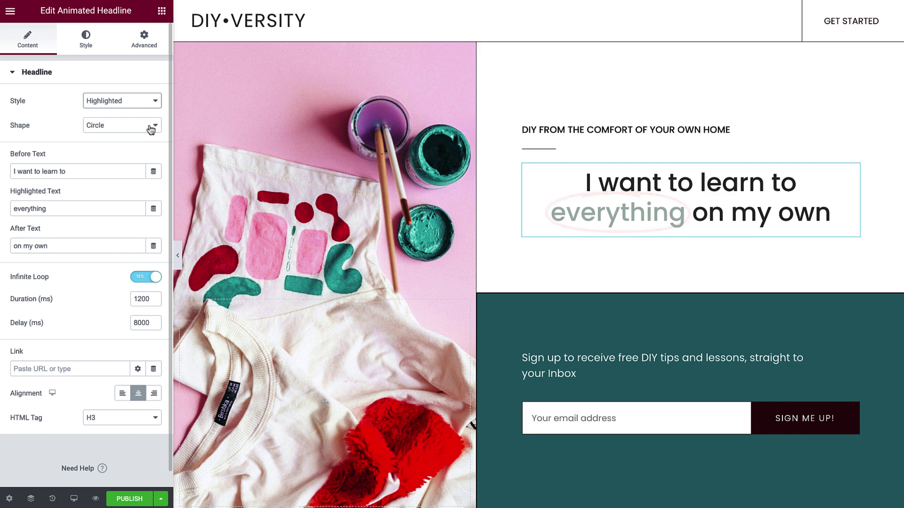
left_click(151, 126)
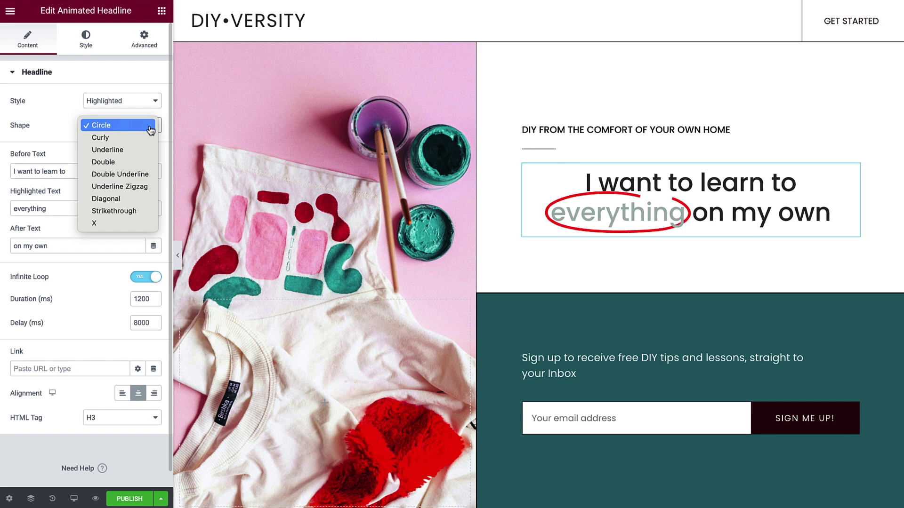
left_click(150, 139)
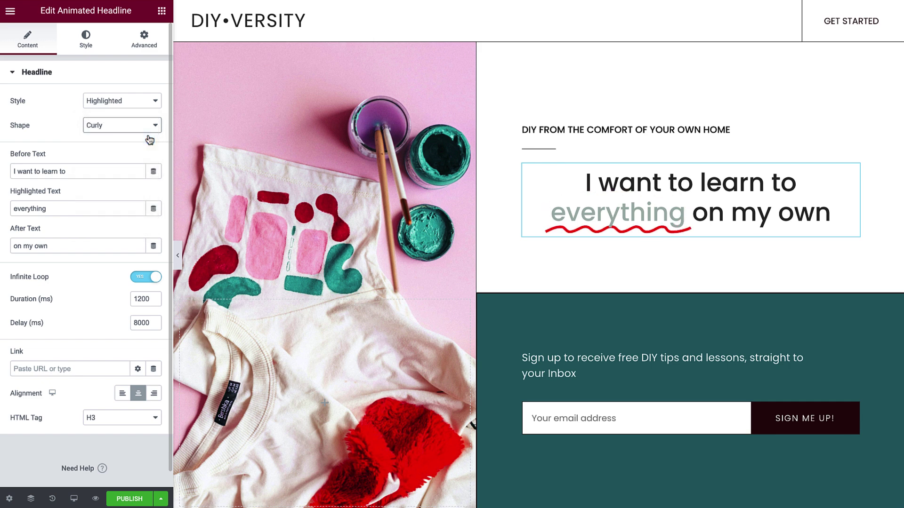
left_click(149, 125)
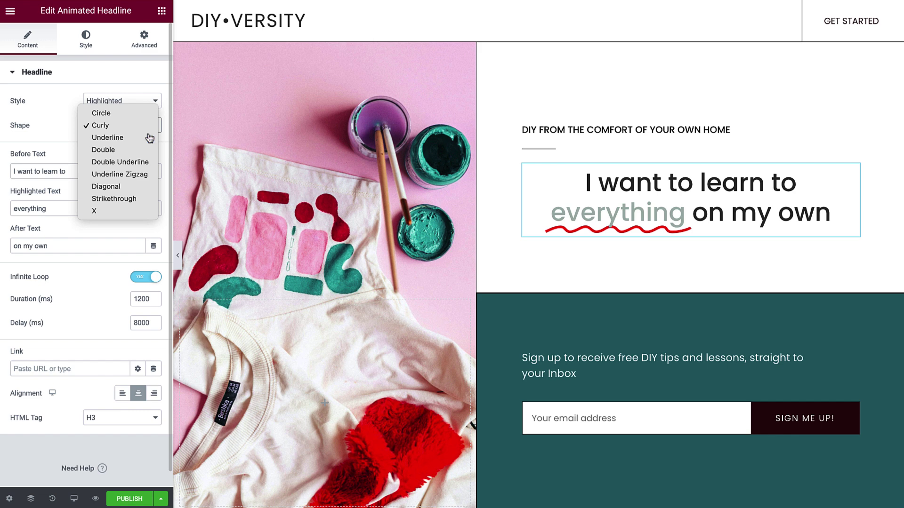
left_click(149, 137)
left_click(147, 126)
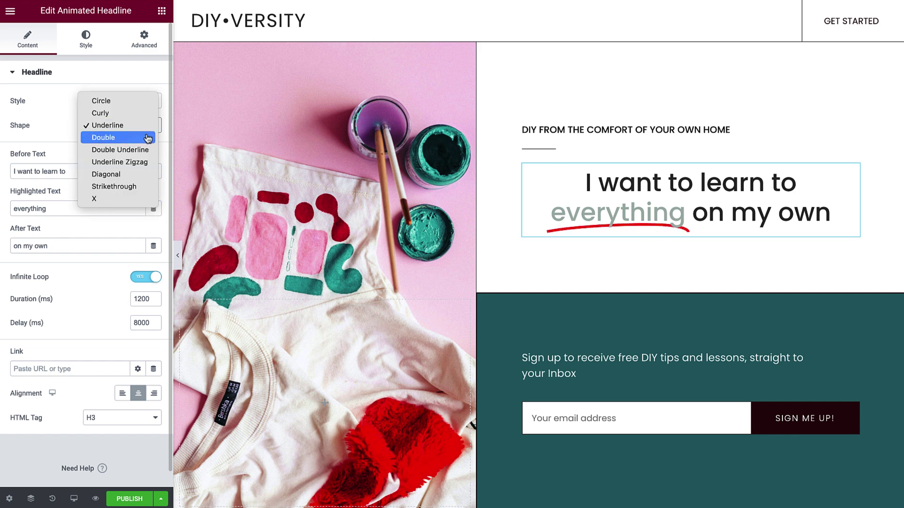
left_click(147, 138)
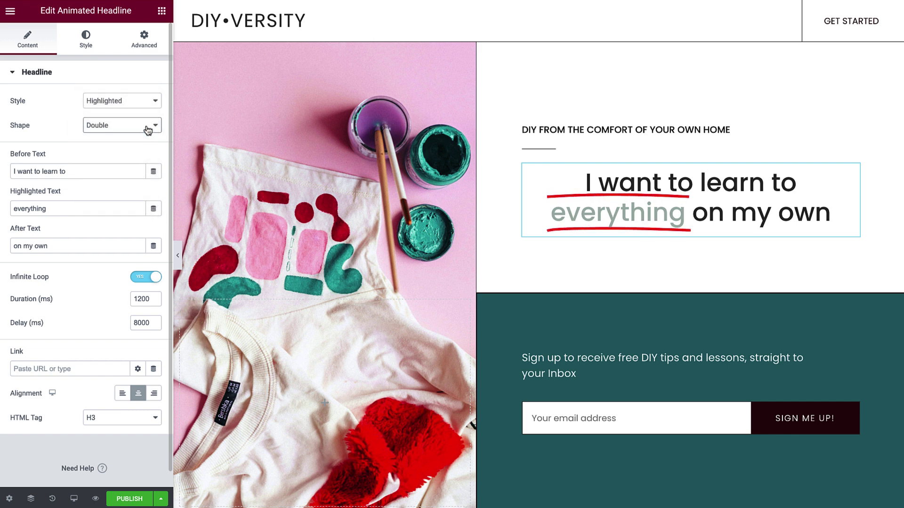
left_click(147, 126)
left_click(147, 137)
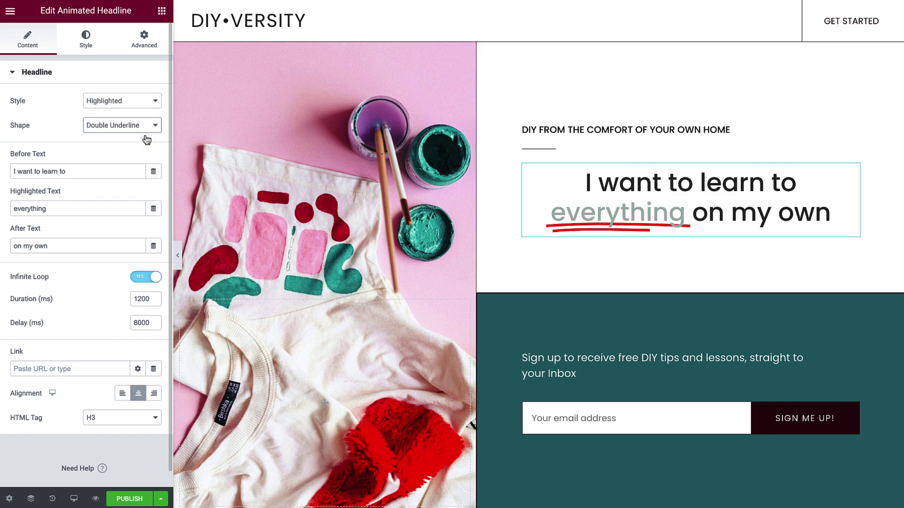
Step: Try the zigzag, diagonal, strike-through and X shapes, then settle on Underline
left_click(147, 136)
left_click(147, 137)
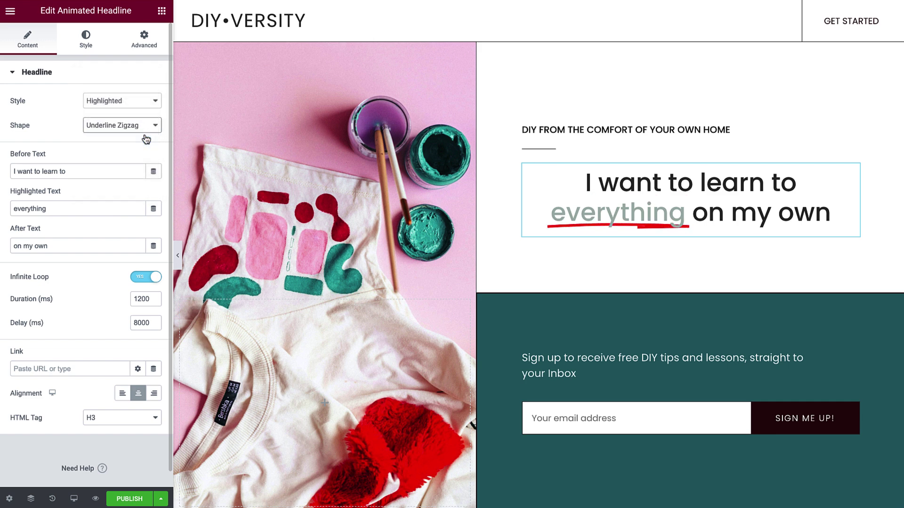
left_click(147, 139)
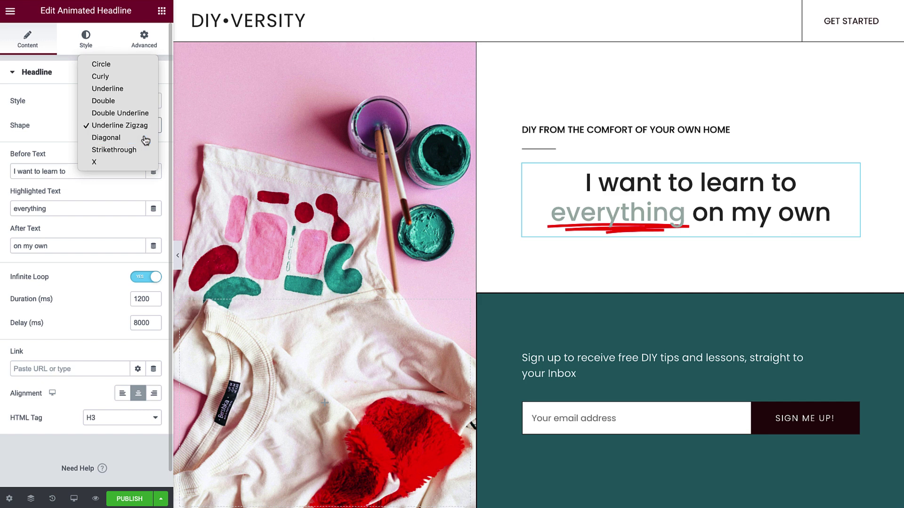
left_click(146, 138)
left_click(146, 140)
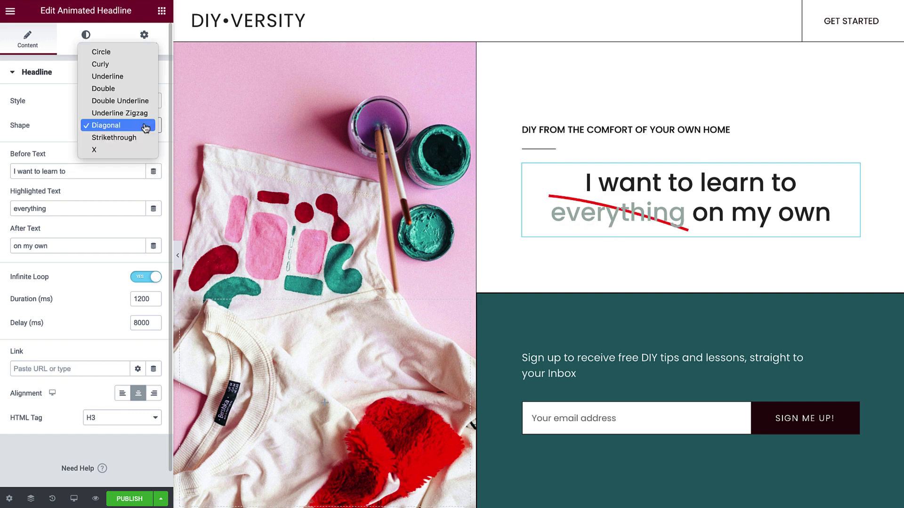
left_click(146, 138)
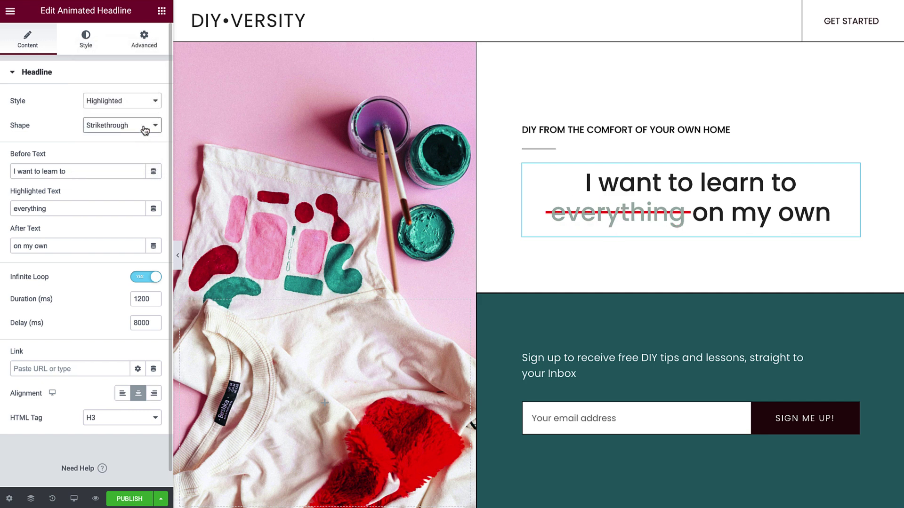
left_click(145, 139)
left_click(144, 137)
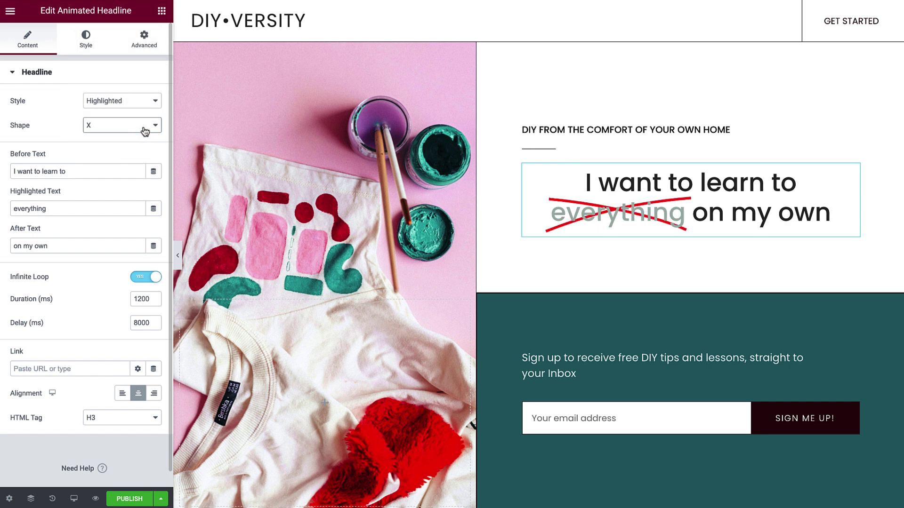
left_click(145, 127)
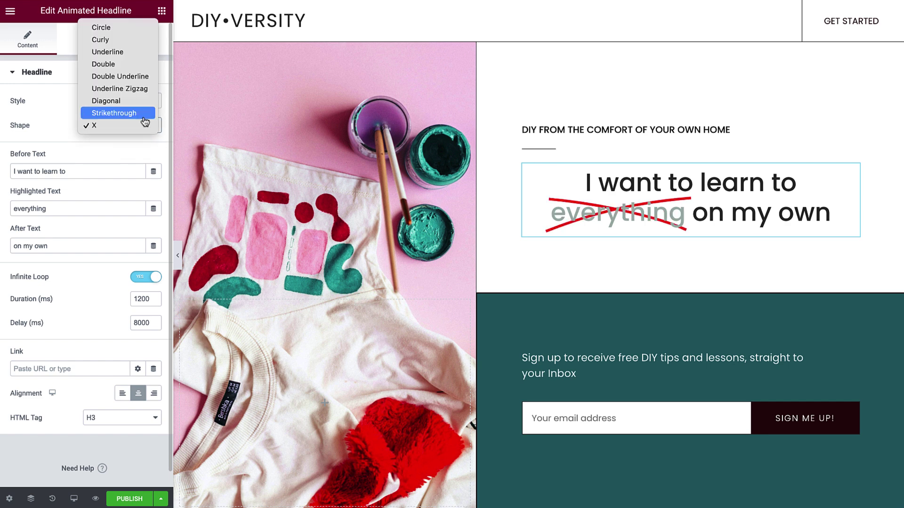
left_click(143, 58)
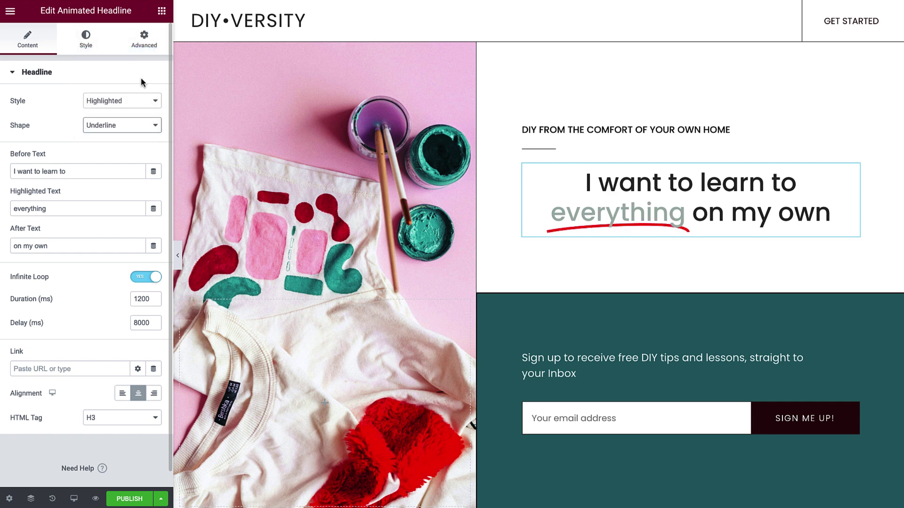
Step: Set the highlight animation duration to 40 and delay to 2000, with Infinite Loop off
double_click(147, 299)
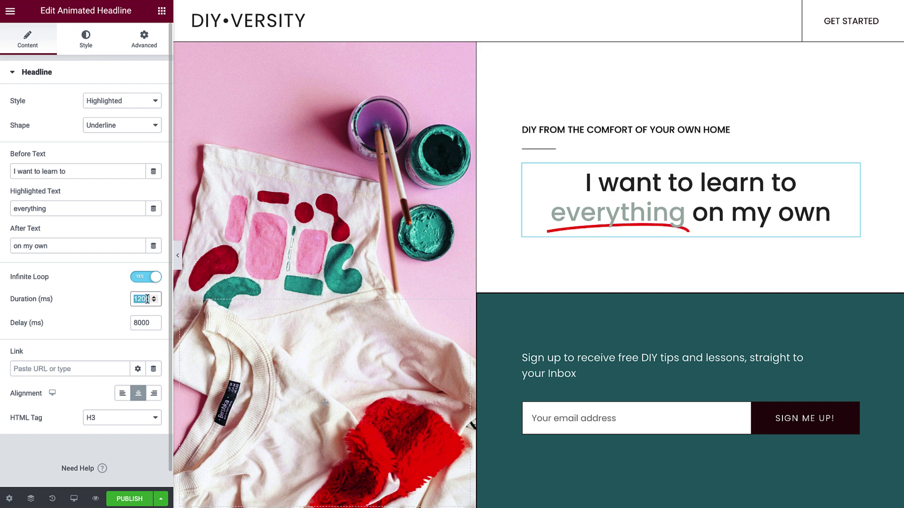
type("40")
double_click(149, 324)
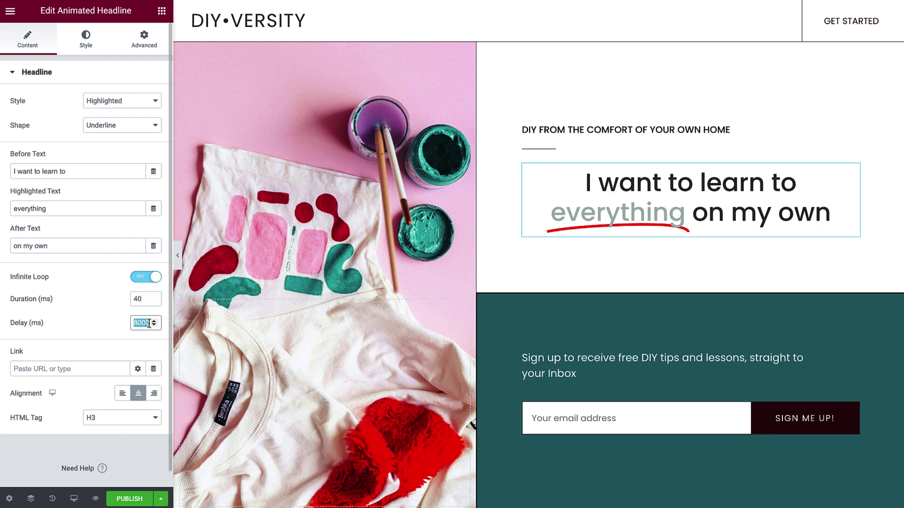
type("2000")
left_click(140, 282)
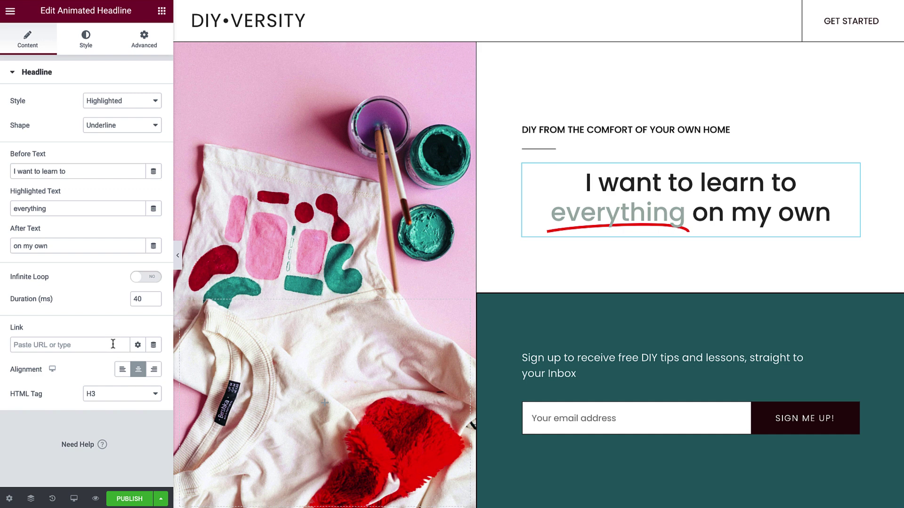
Step: Left-align the headline and keep its HTML tag as H3
left_click(123, 371)
left_click(148, 396)
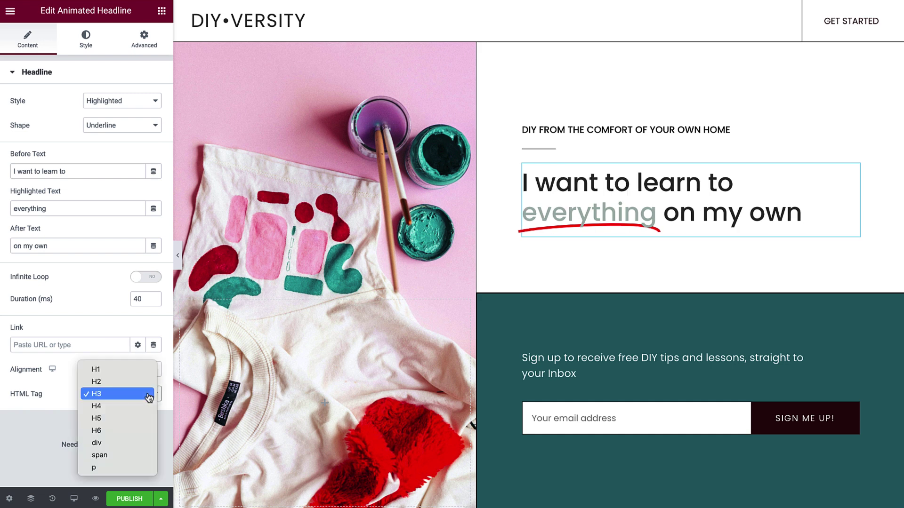
left_click(148, 398)
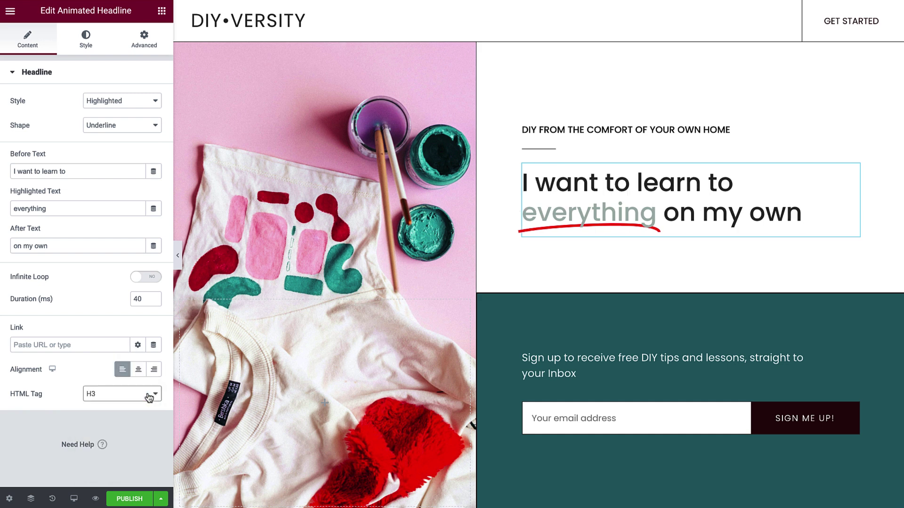
Step: Style the underline Bubblegum, width 15, brought to front with rounded edges
left_click(86, 39)
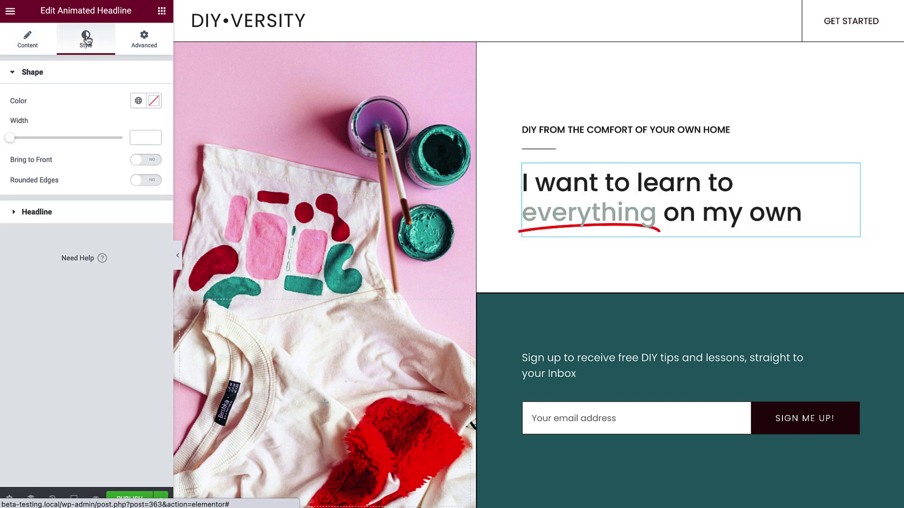
left_click(137, 102)
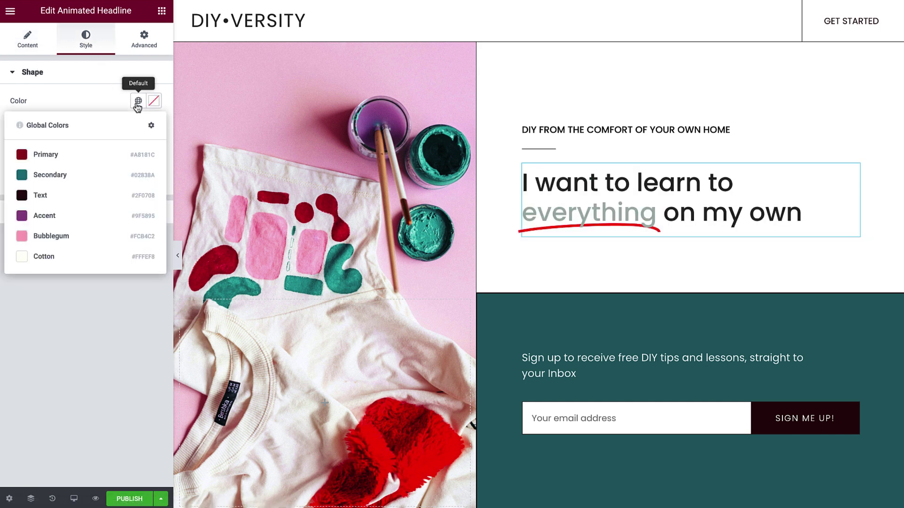
left_click(132, 236)
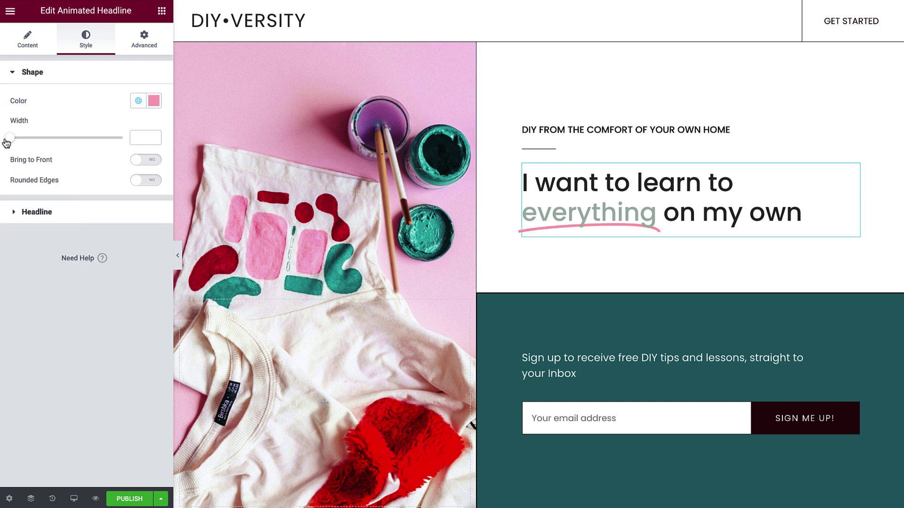
left_click_drag(6, 142, 71, 141)
double_click(137, 138)
type("15")
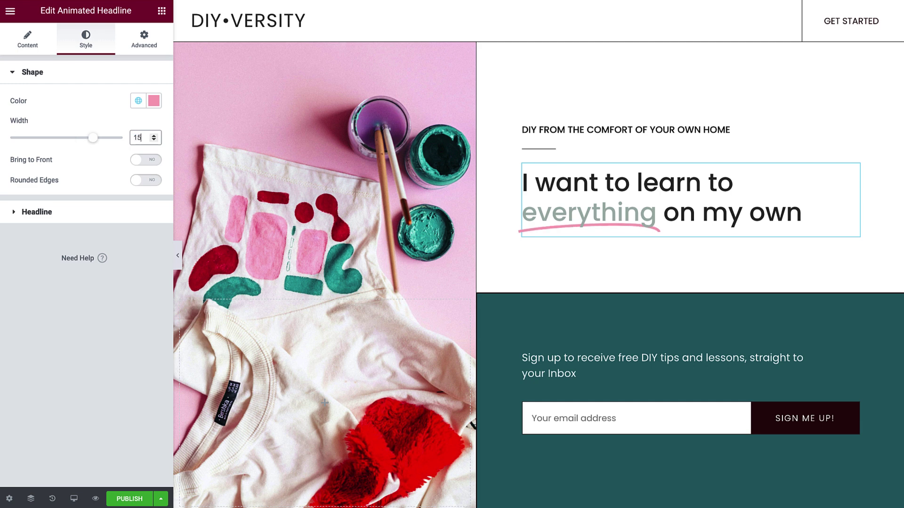
left_click(151, 160)
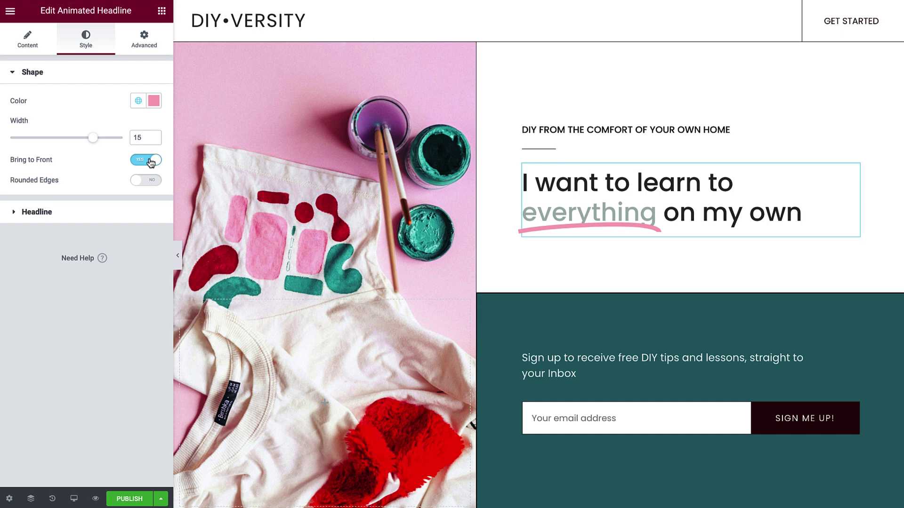
left_click(152, 183)
Step: Give the headline text the teal Secondary colour and the global Headline font
left_click(148, 210)
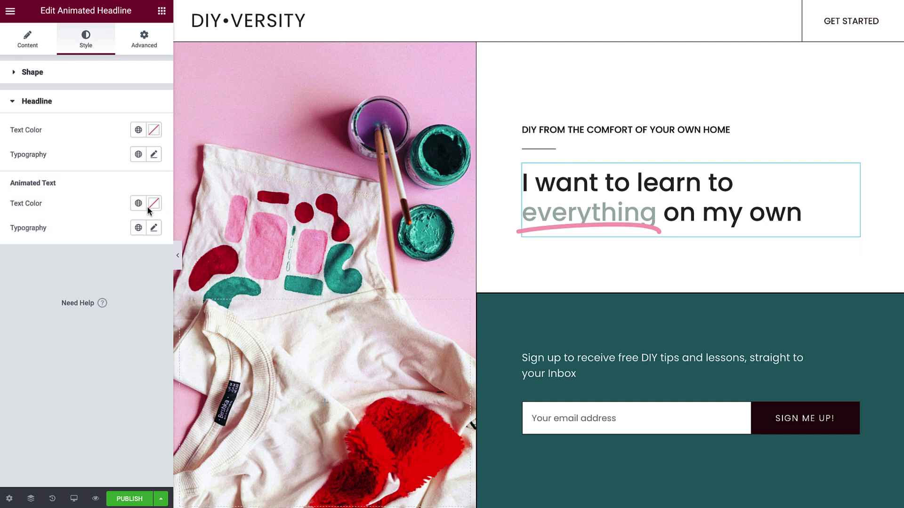
left_click(139, 132)
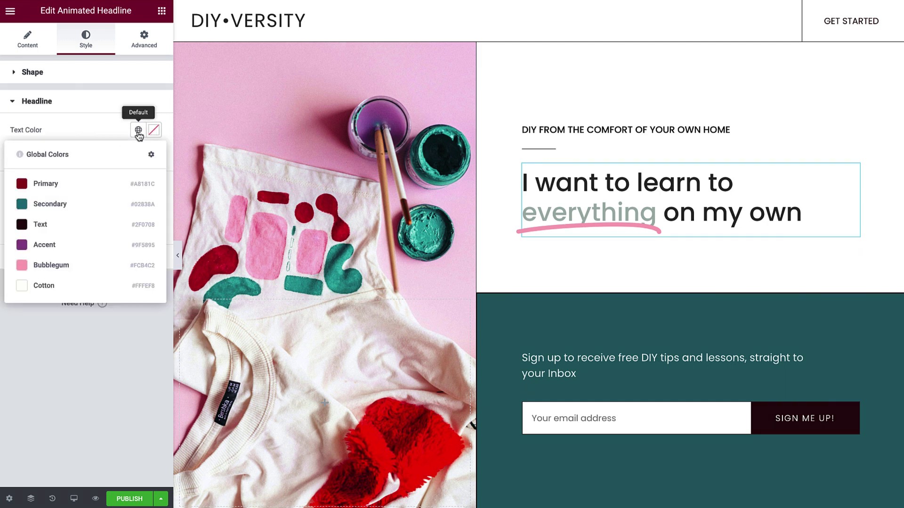
left_click(136, 204)
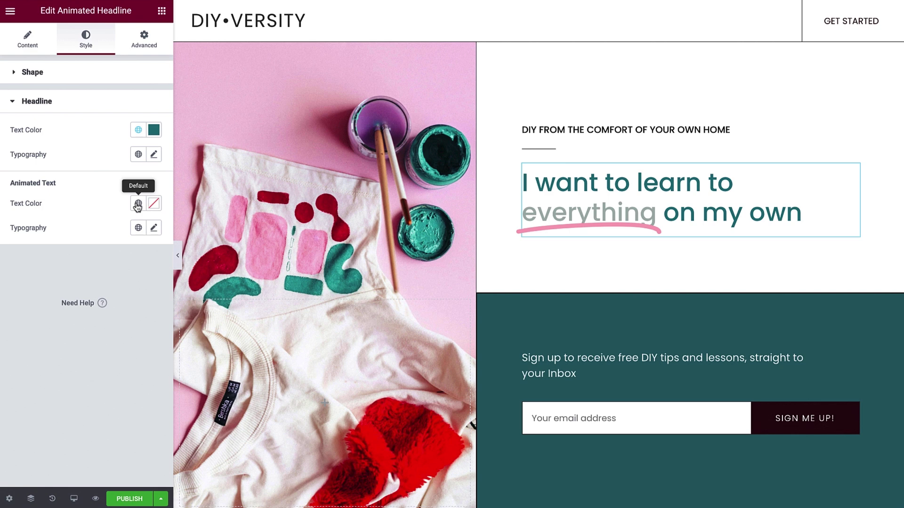
left_click(138, 154)
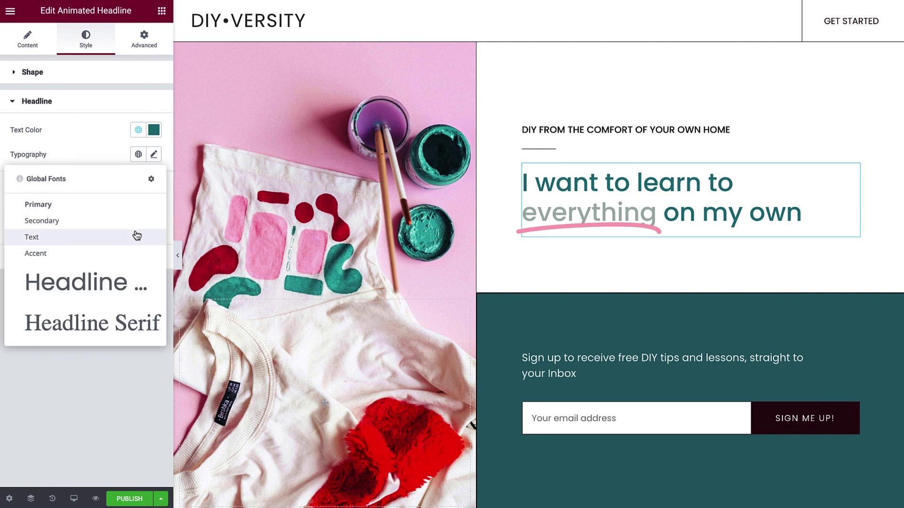
left_click(127, 283)
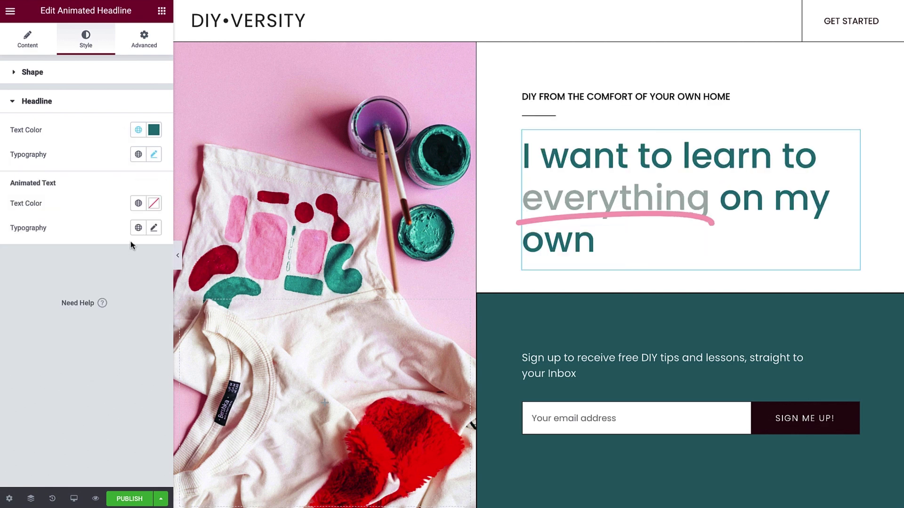
Step: Make the animated word 'everything' Bubblegum pink in Headline Serif
left_click(138, 203)
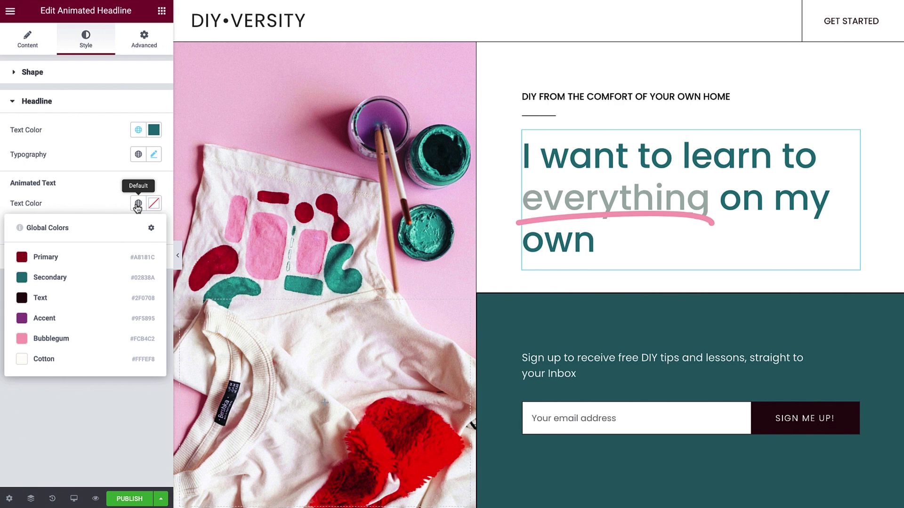
left_click(135, 338)
left_click(137, 229)
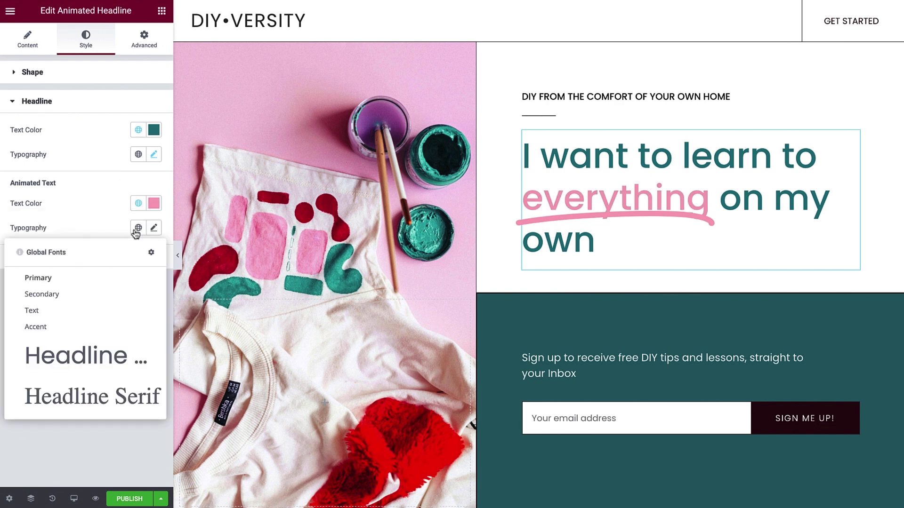
left_click(126, 395)
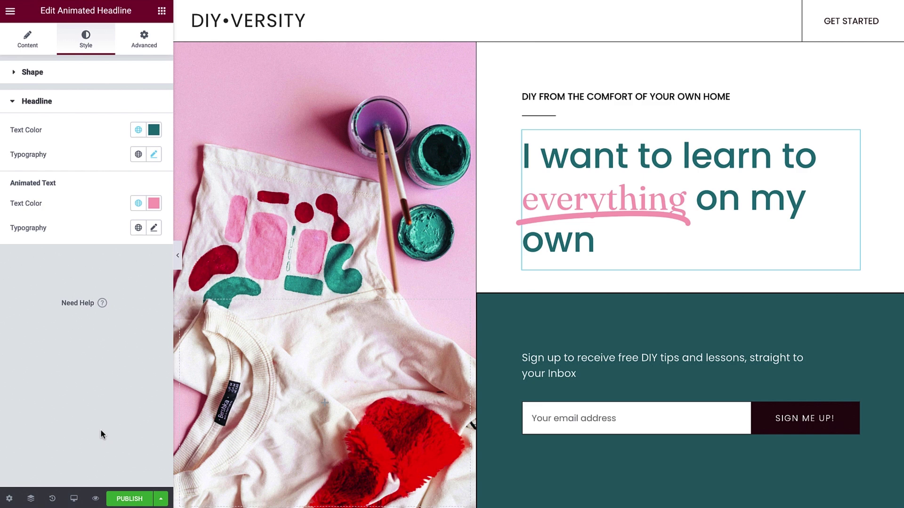
Step: Switch the headline to the Rotating style with the words paint, sew and craft on separate lines
left_click(28, 40)
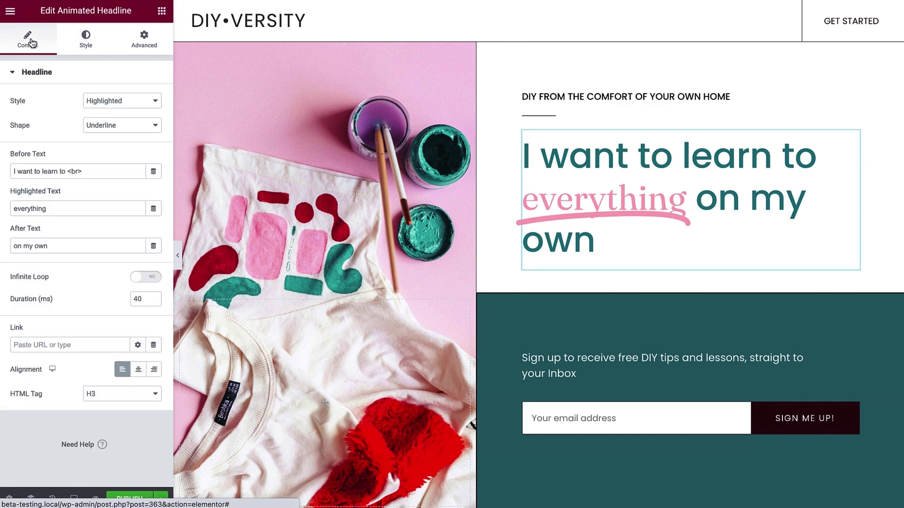
left_click(122, 100)
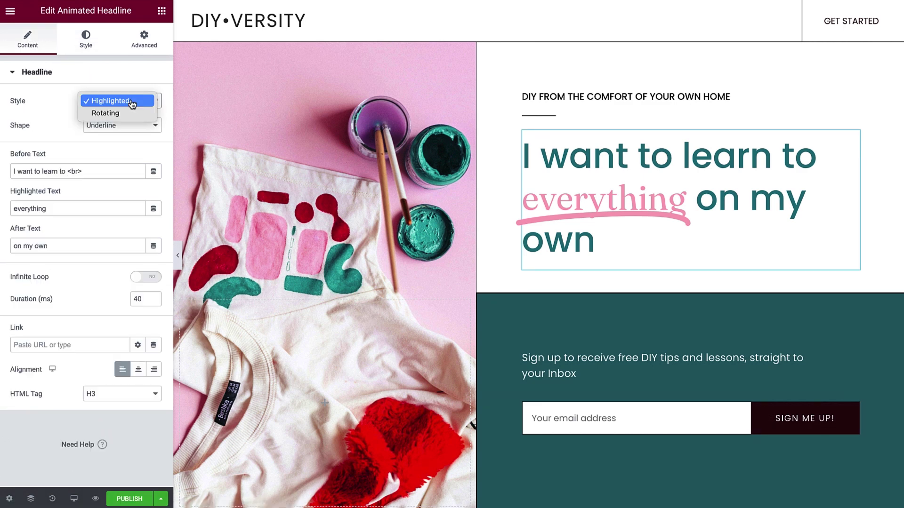
left_click(134, 113)
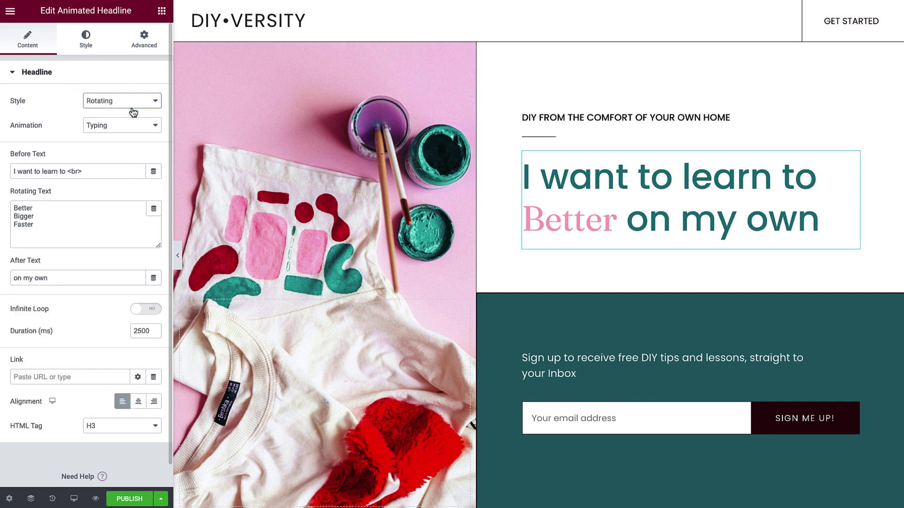
left_click(114, 213)
key("ctrl+a")
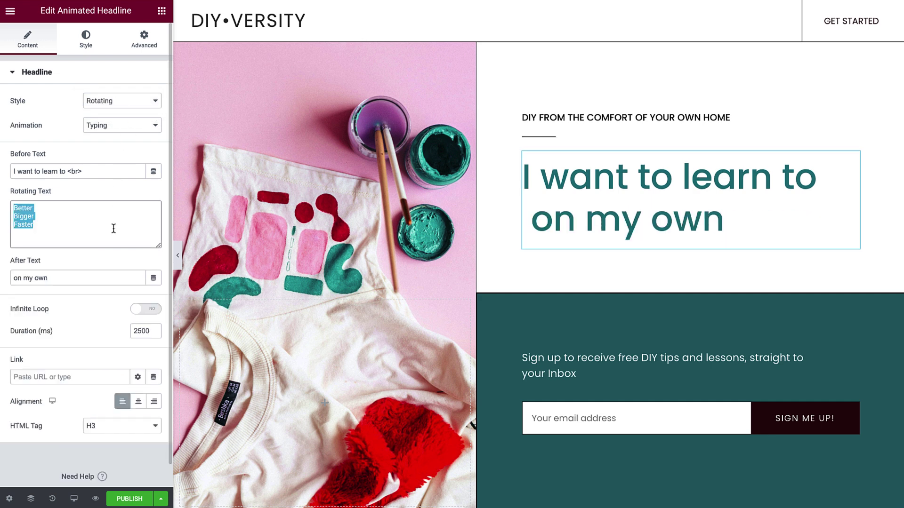
type("paint")
key("Return")
type("sew")
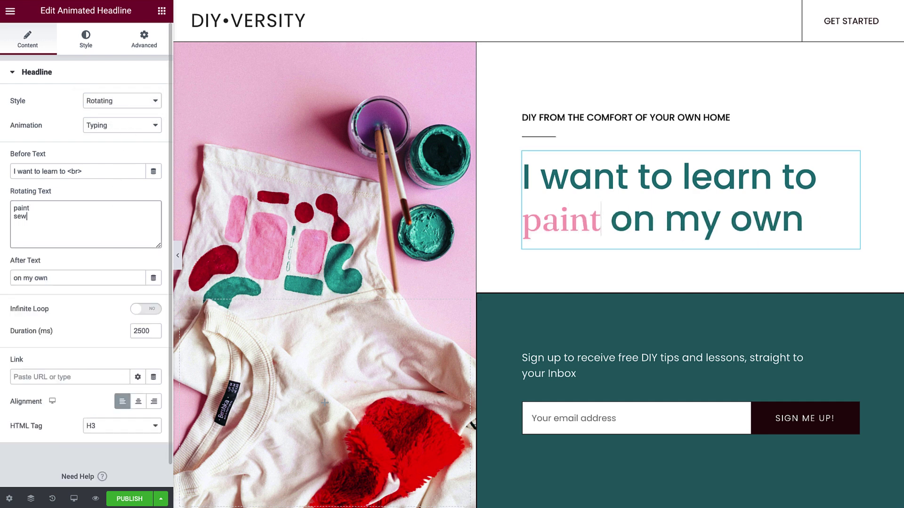
key("Return")
type("craft")
left_click(133, 126)
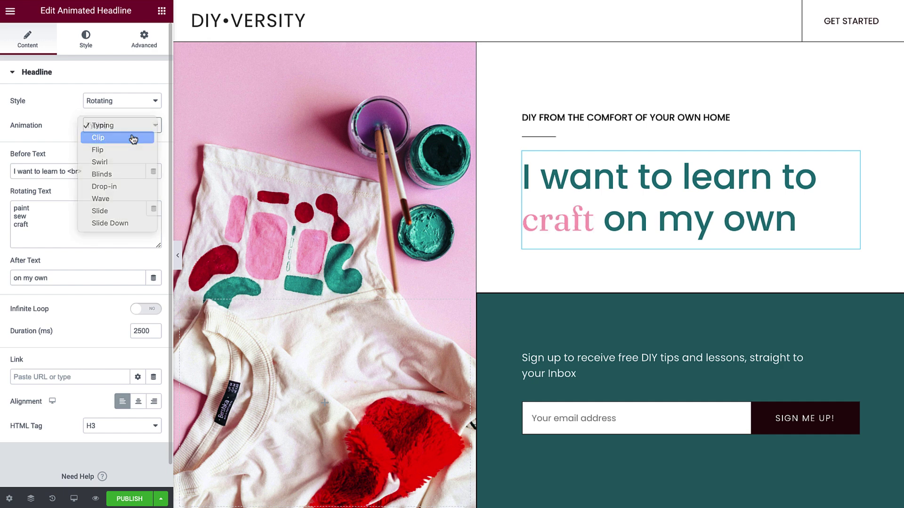
Step: Preview the Clip, Flip, Swirl, Blinds and Drop-in rotation animations
left_click(133, 138)
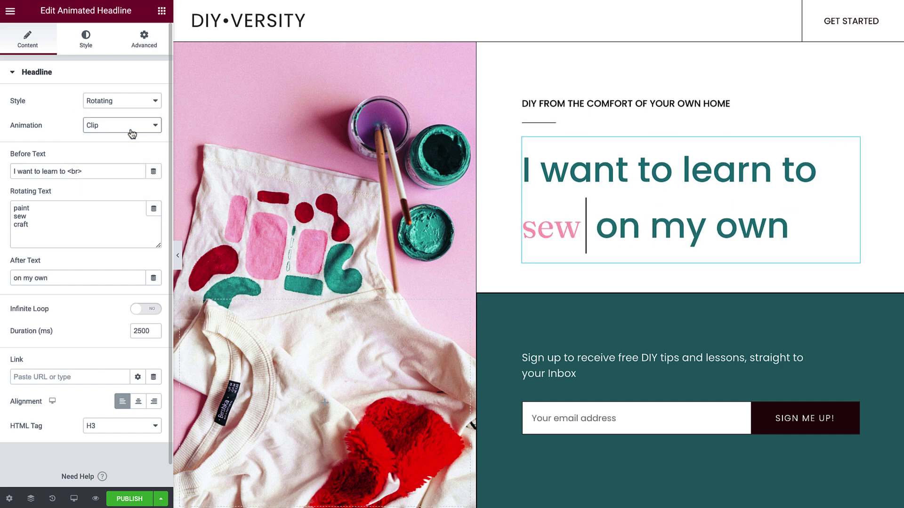
left_click(132, 127)
left_click(133, 137)
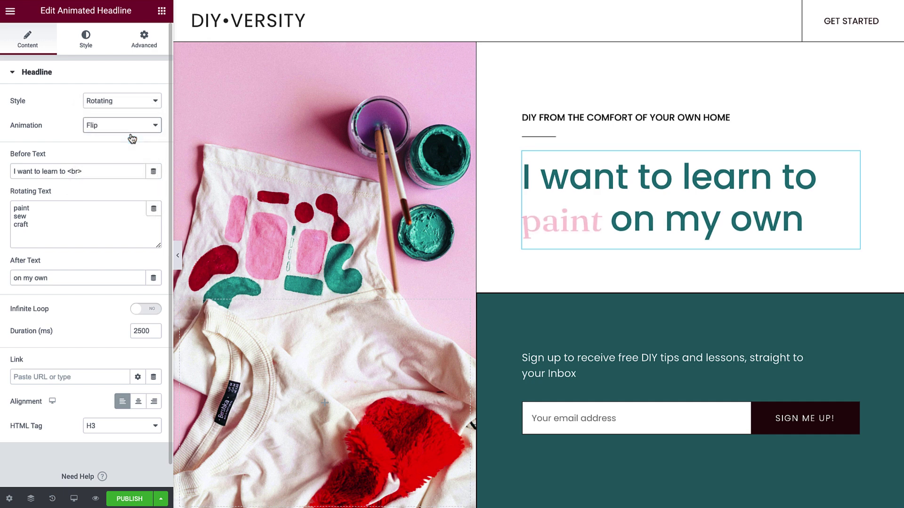
left_click(130, 126)
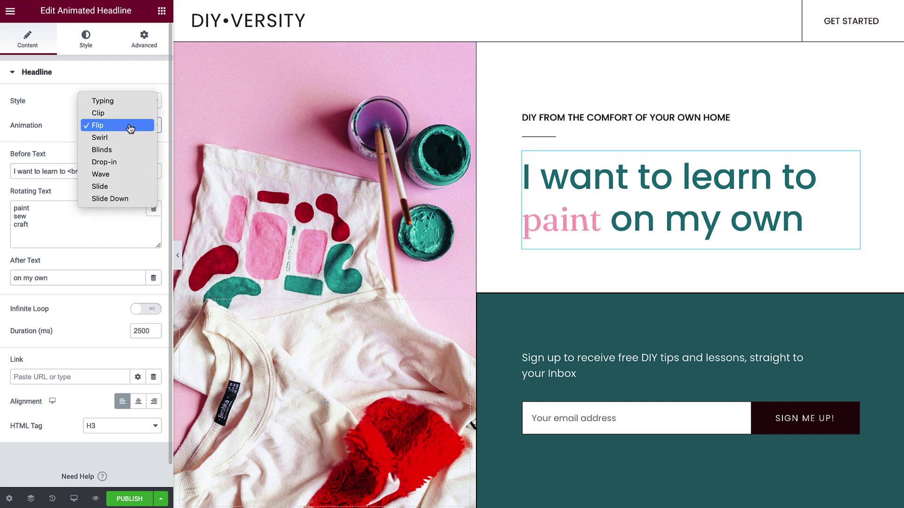
left_click(131, 138)
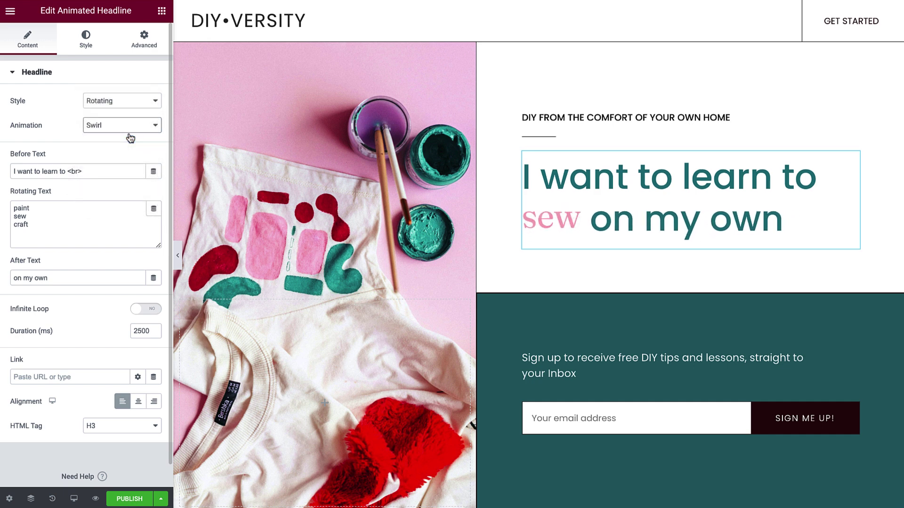
left_click(129, 127)
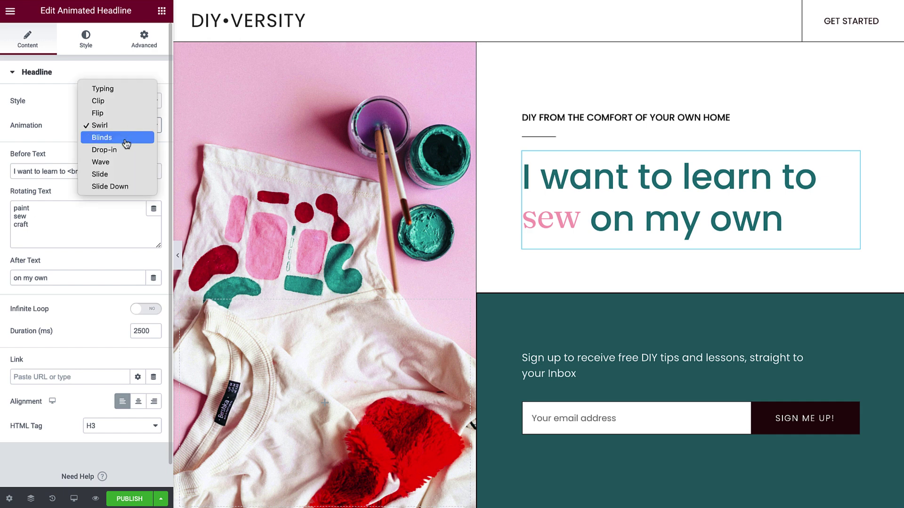
left_click(127, 138)
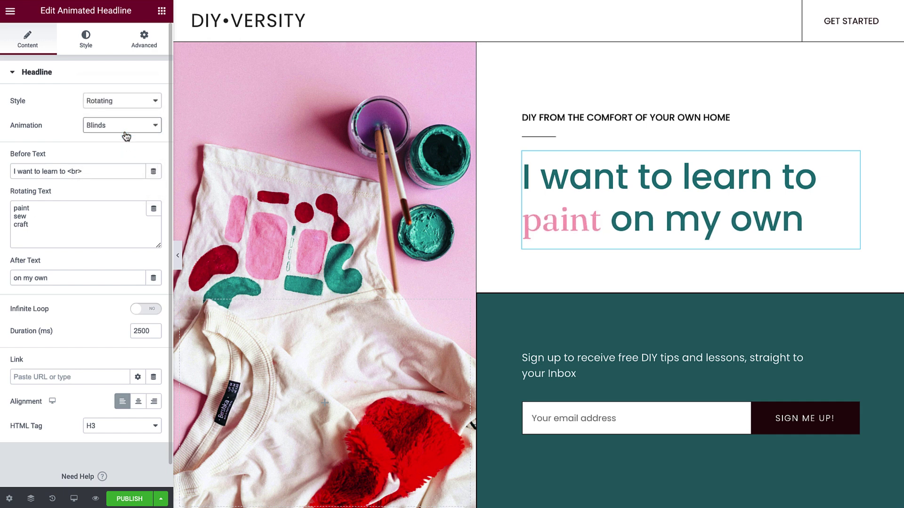
left_click(127, 130)
left_click(126, 140)
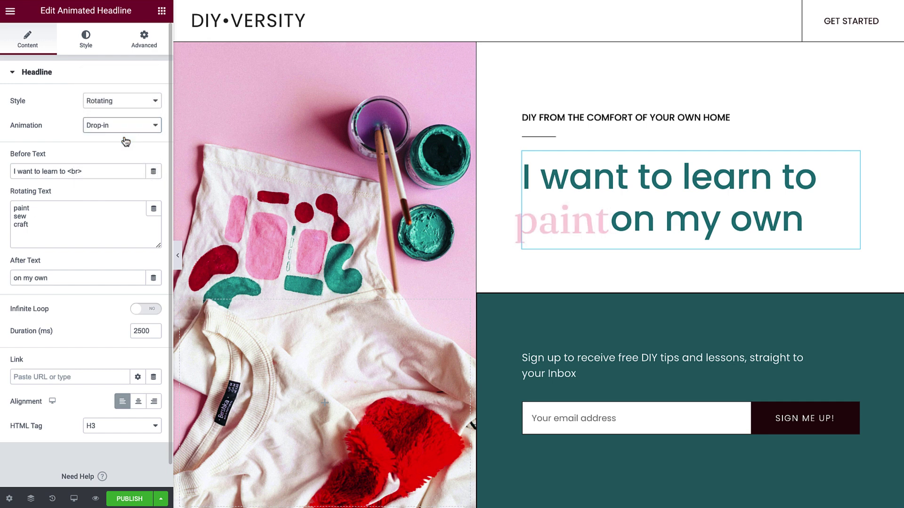
Step: Try Wave, Slide and Slide Down, then set the rotation to Typing with Infinite Loop on
left_click(124, 129)
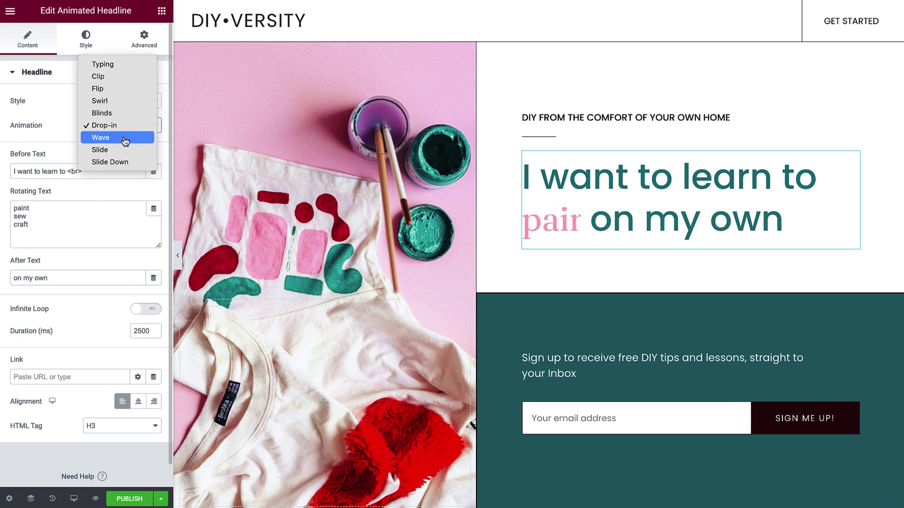
left_click(124, 138)
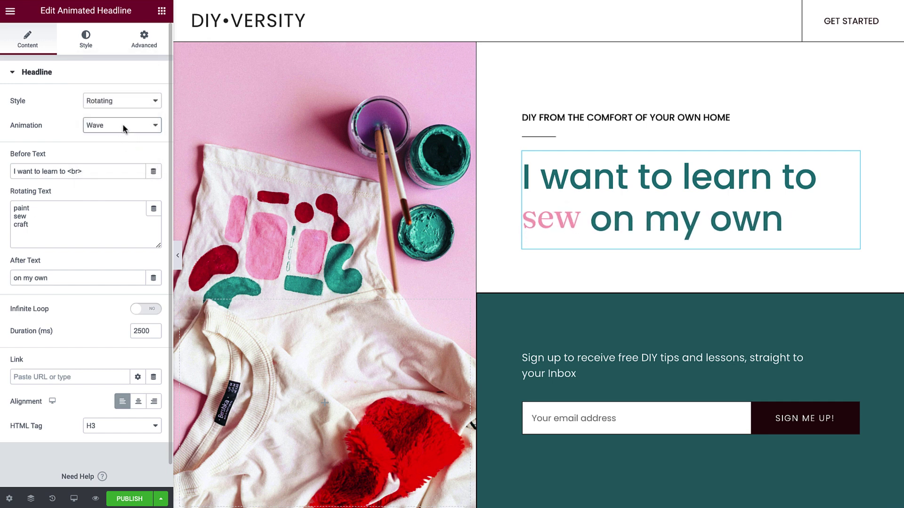
left_click(125, 133)
left_click(124, 137)
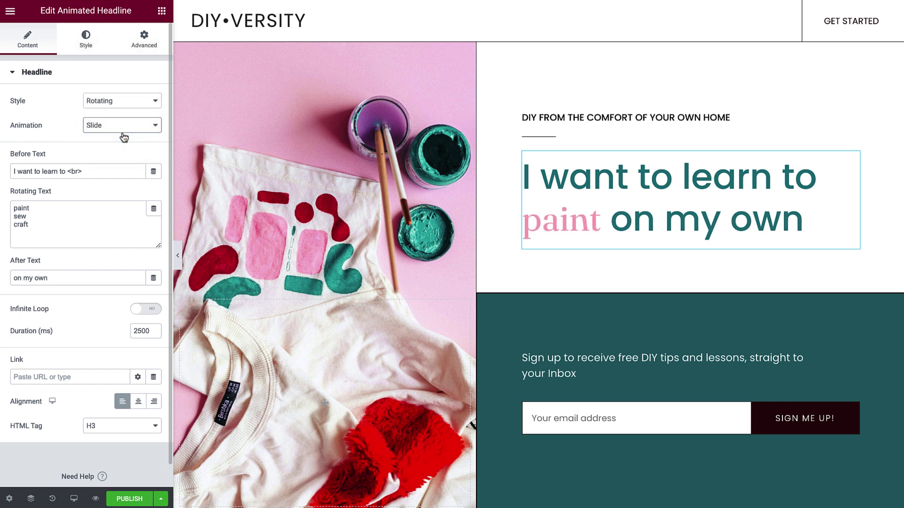
left_click(123, 126)
left_click(122, 138)
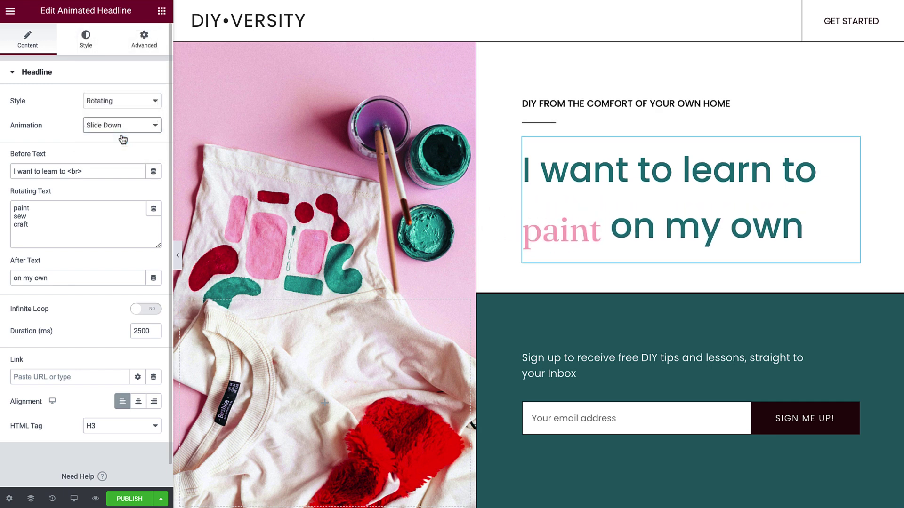
left_click(123, 126)
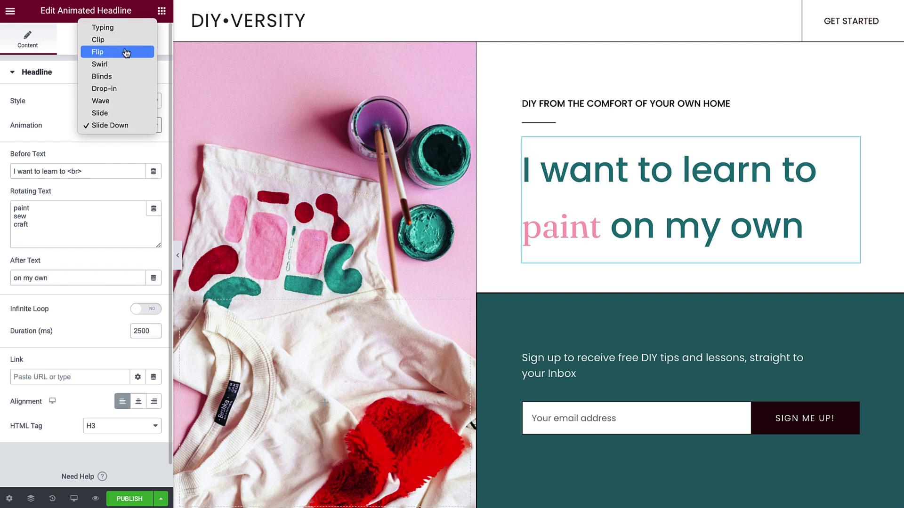
left_click(127, 29)
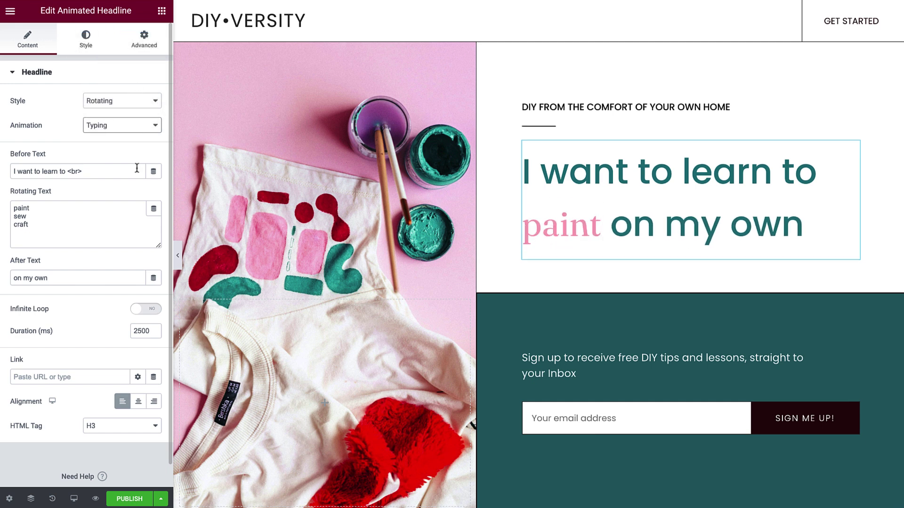
left_click(148, 310)
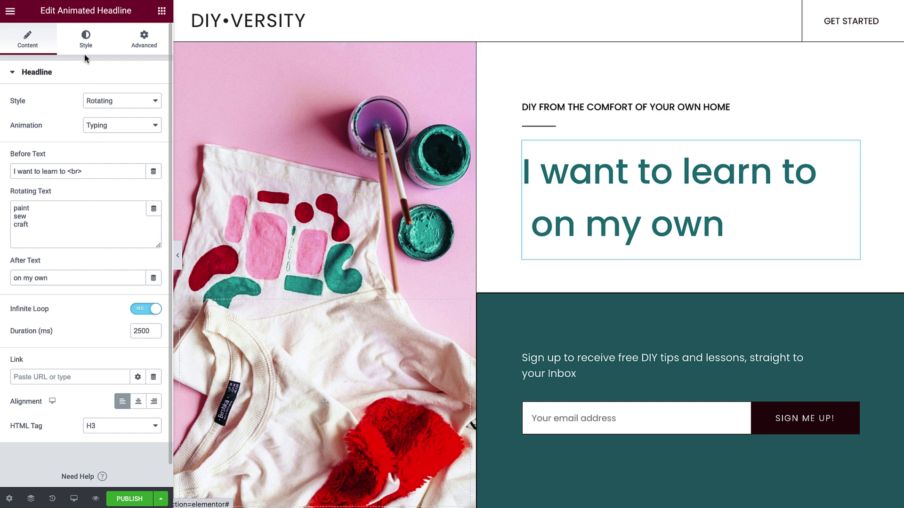
Step: Set the headline to the dark Text colour in Headline Serif, with the rotating word teal Secondary
left_click(85, 39)
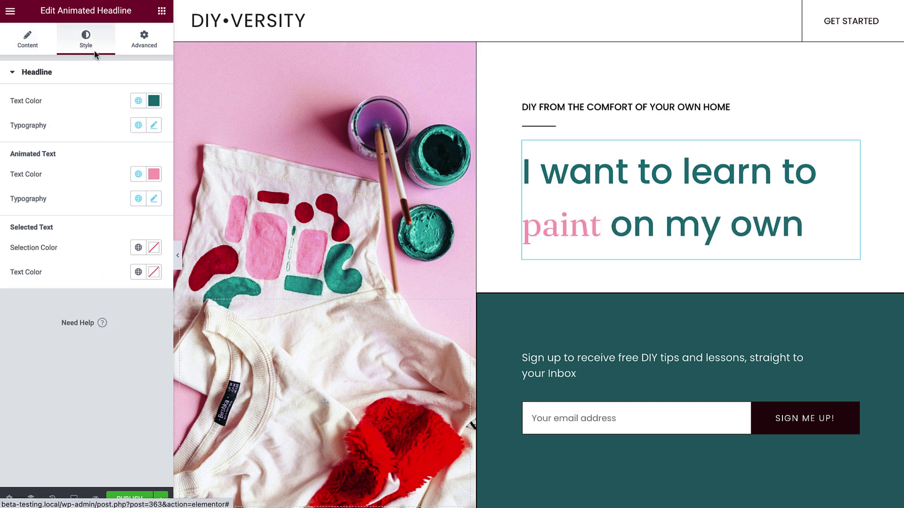
left_click(137, 103)
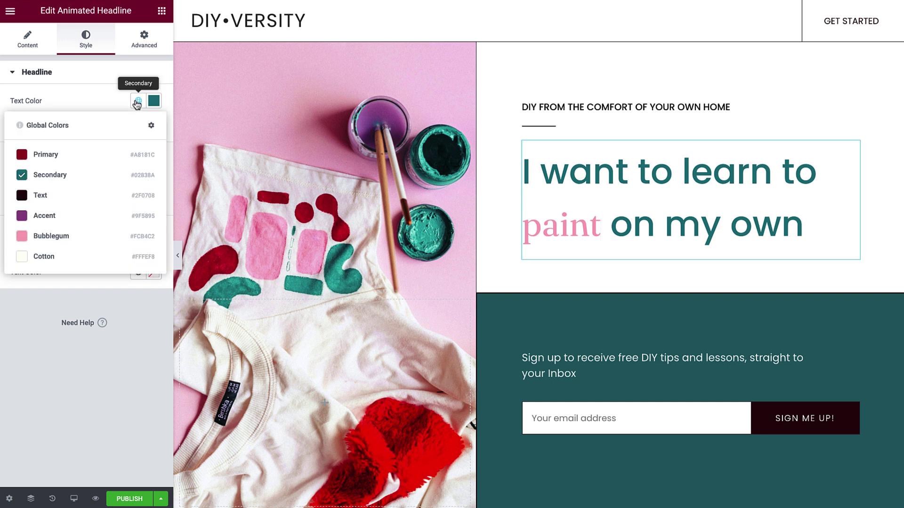
left_click(135, 196)
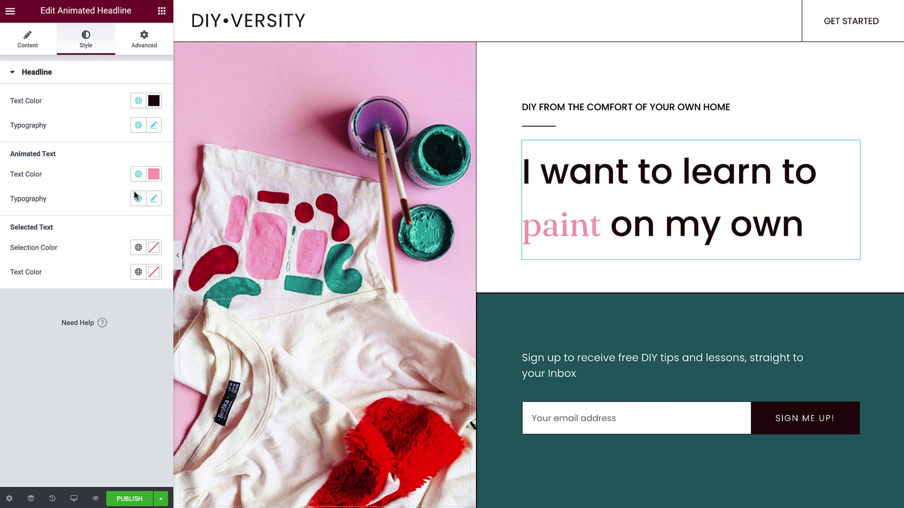
left_click(138, 126)
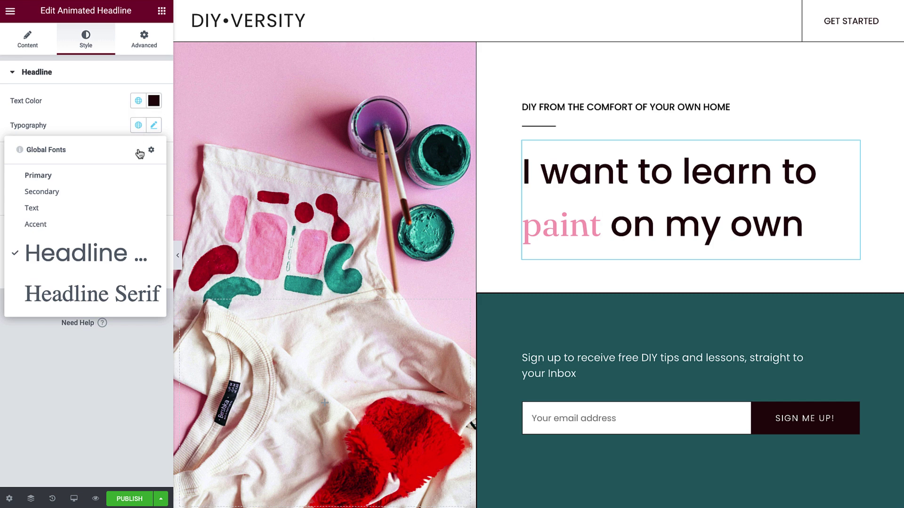
left_click(143, 299)
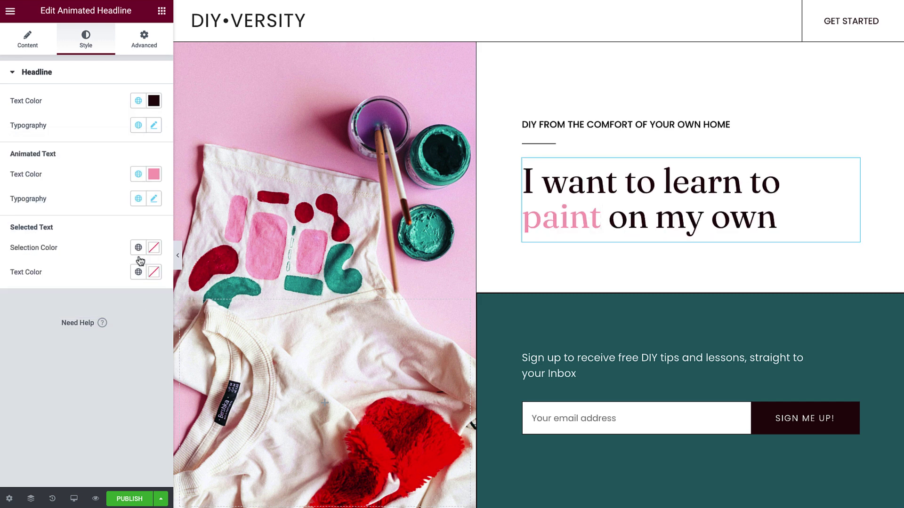
left_click(138, 176)
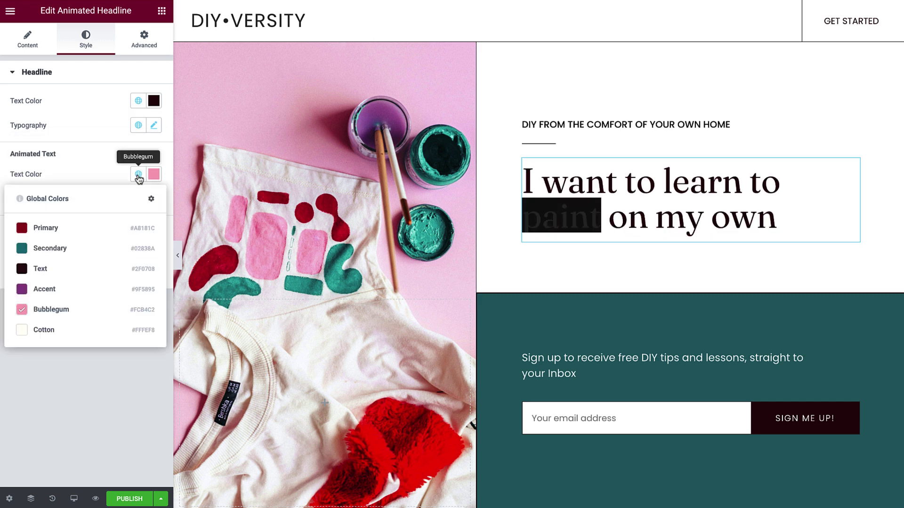
left_click(134, 248)
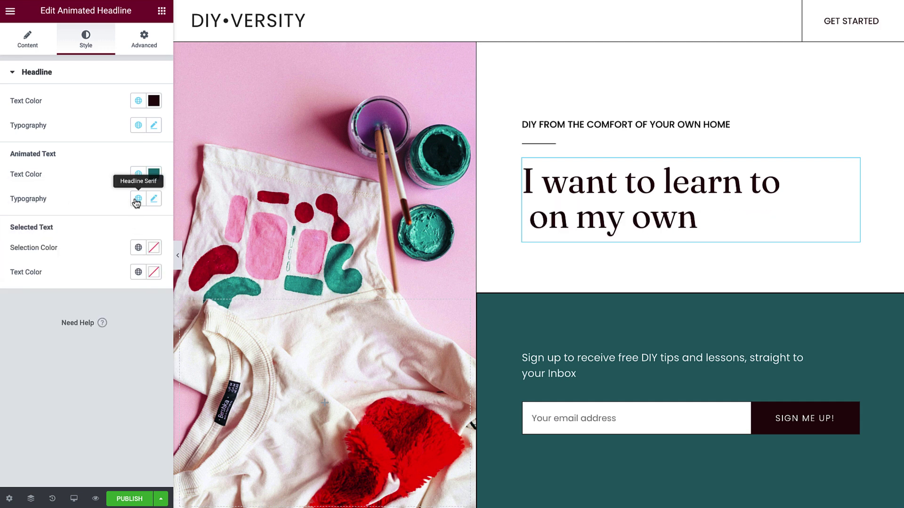
Step: Set the selection colour to Bubblegum and the selected text colour to Cotton
left_click(138, 248)
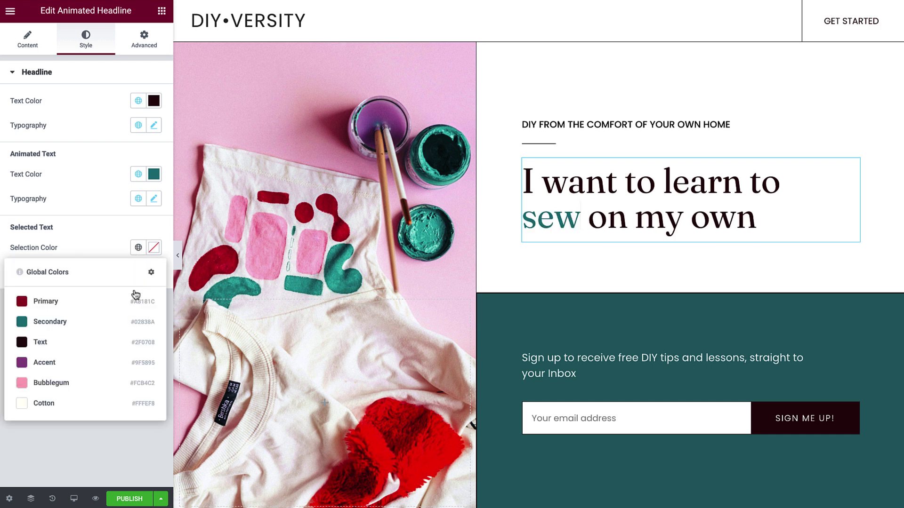
left_click(130, 384)
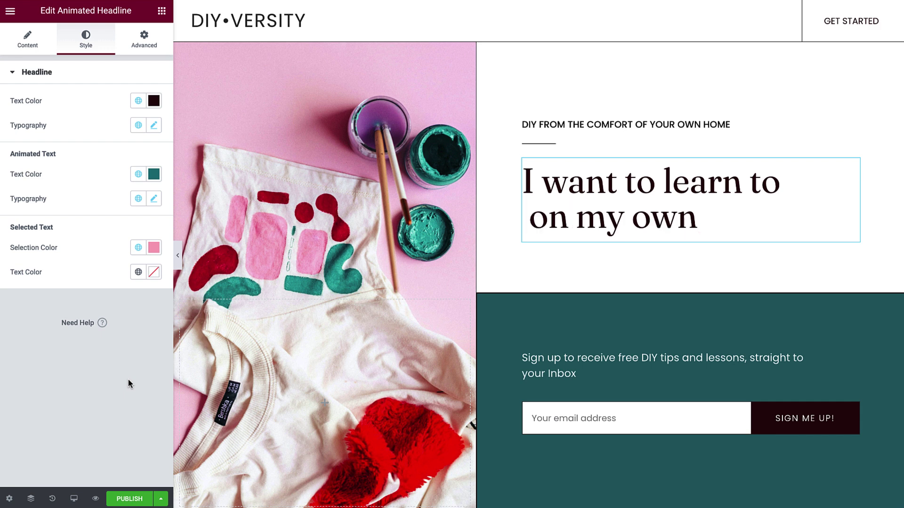
left_click(138, 278)
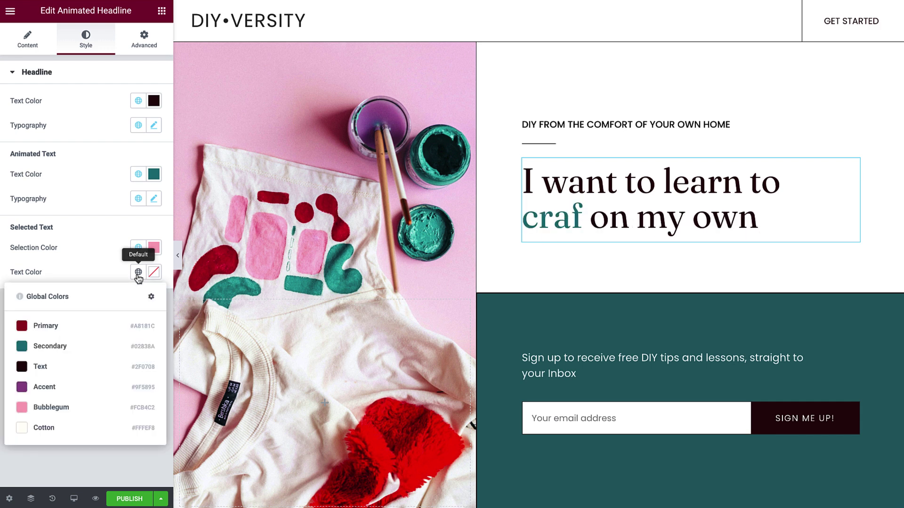
left_click(132, 424)
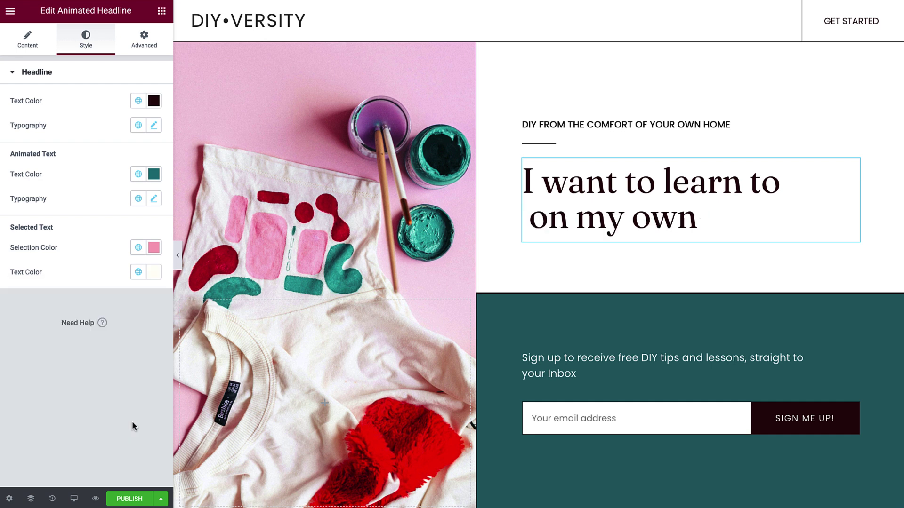
Step: Publish the page and open the live version with Have a Look
left_click(130, 499)
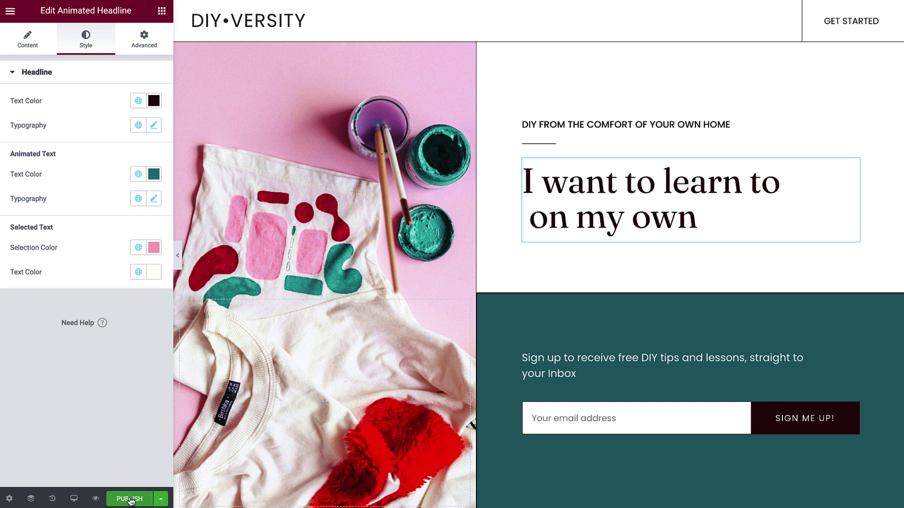
left_click(125, 465)
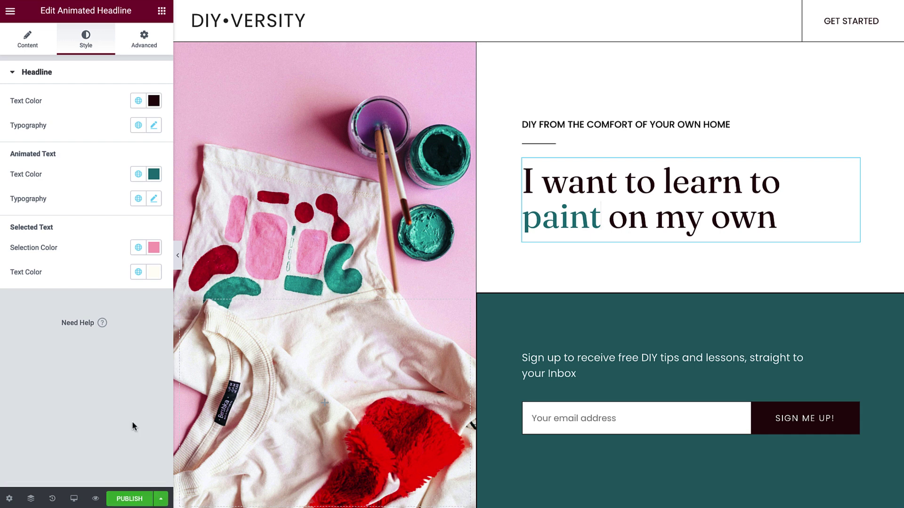